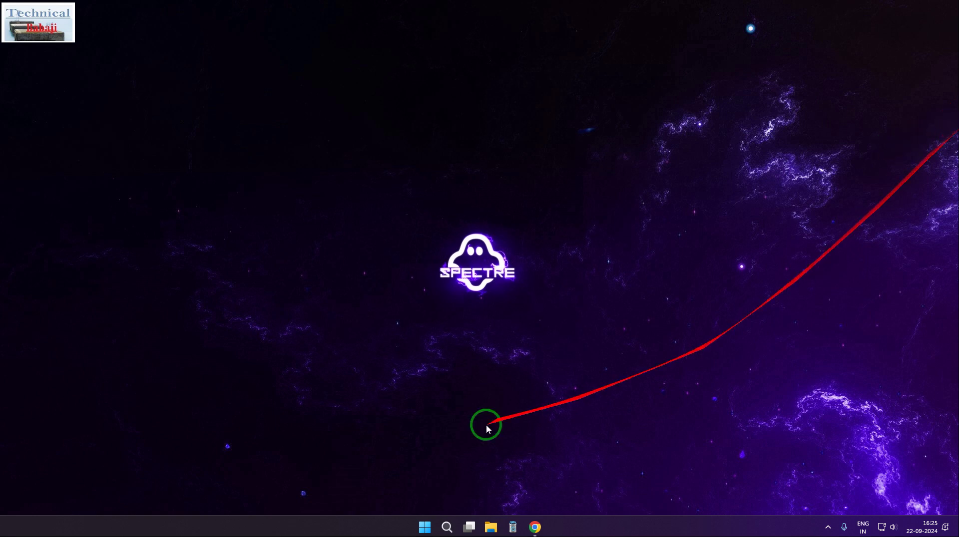
Open Google Chrome and search the web for "virtul dj"
click(535, 527)
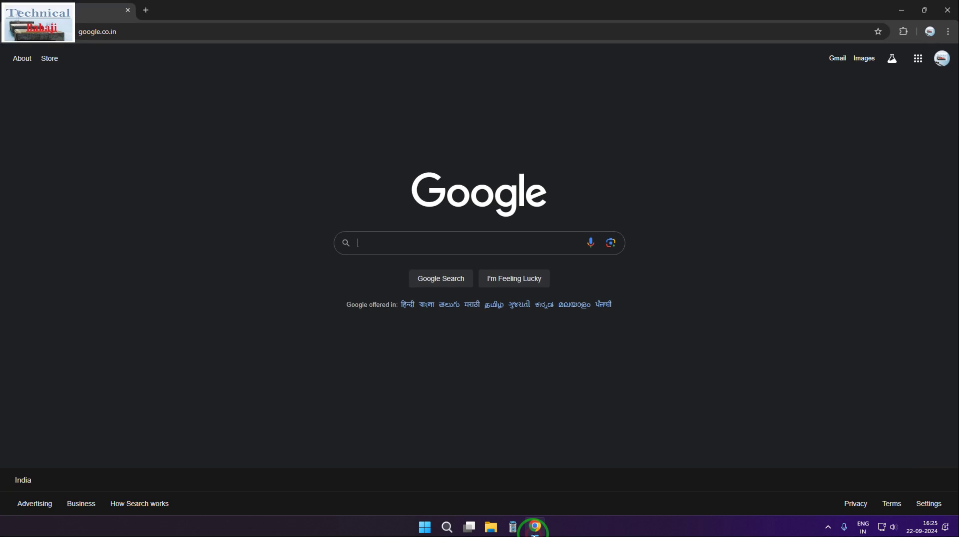
click(598, 26)
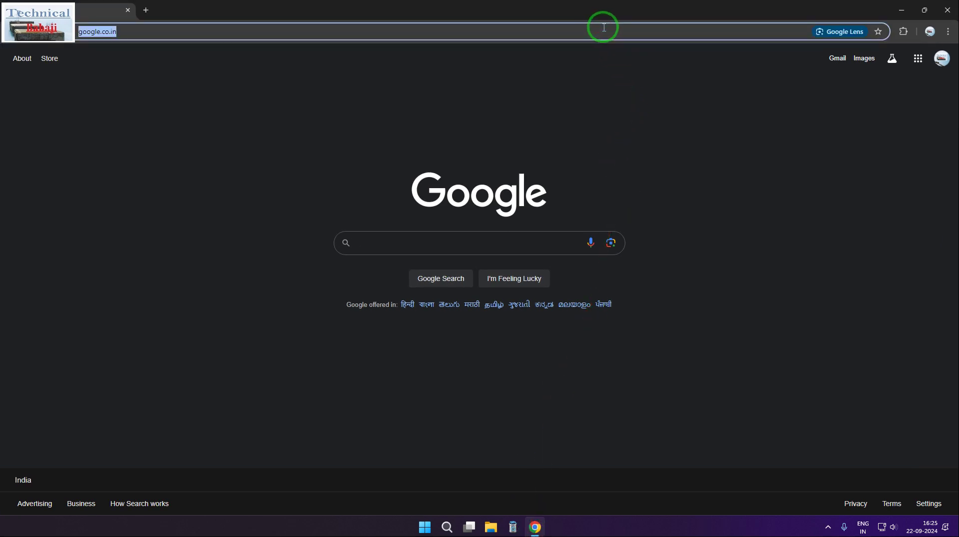
key(BackSpace)
text(mv)
text(ir)
key(BackSpace)
key(BackSpace)
key(BackSpace)
key(BackSpace)
text(vir)
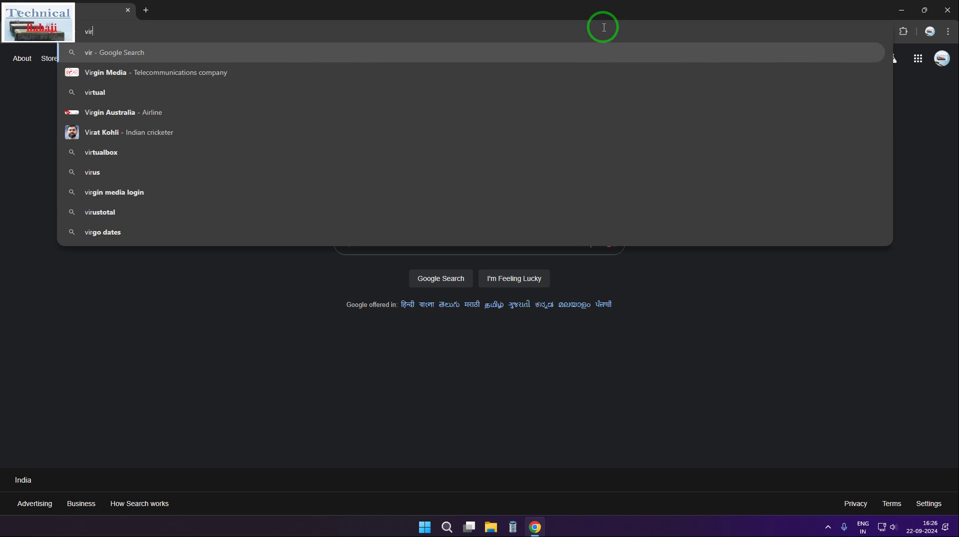
text(tul)
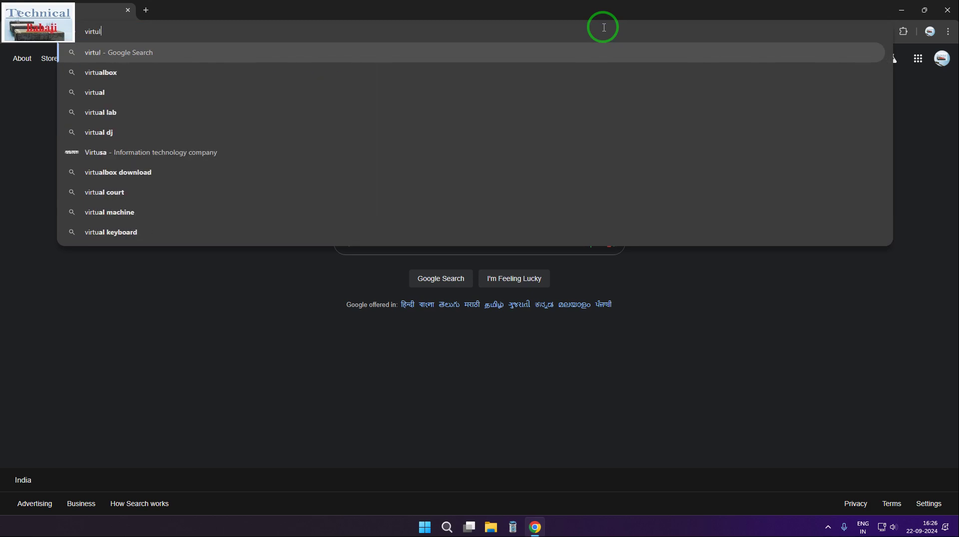
text( dj)
key(Return)
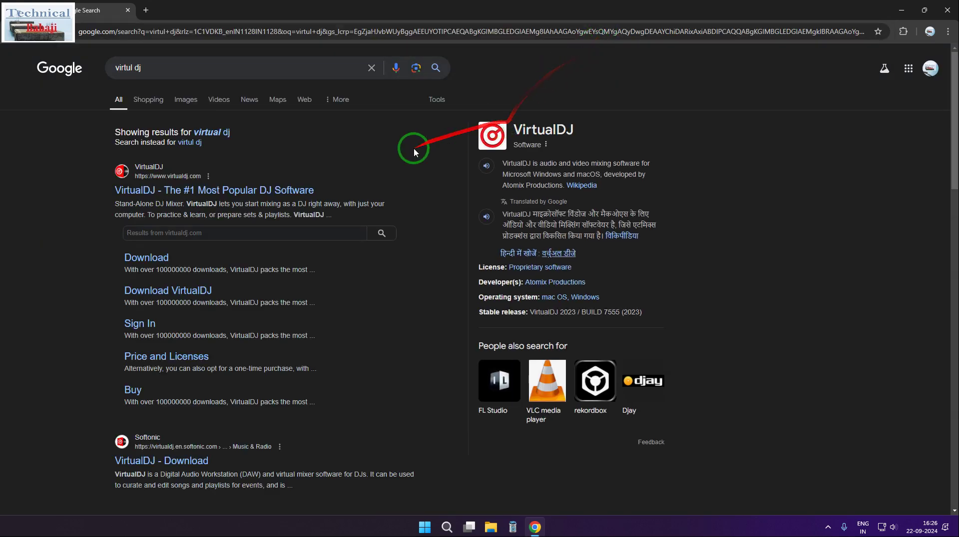
Visit the official VirtualDJ website from the search results and go to its download page
click(205, 189)
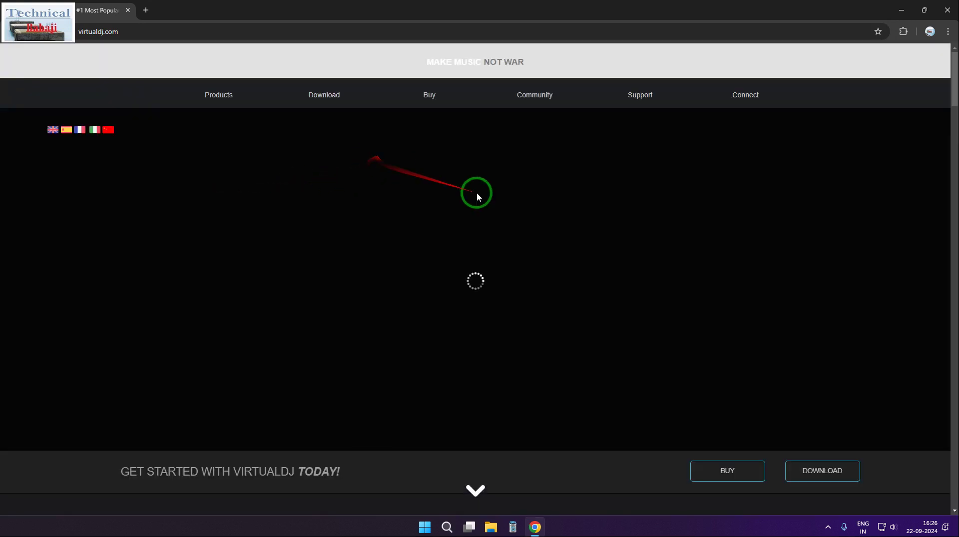
mouse_move(549, 89)
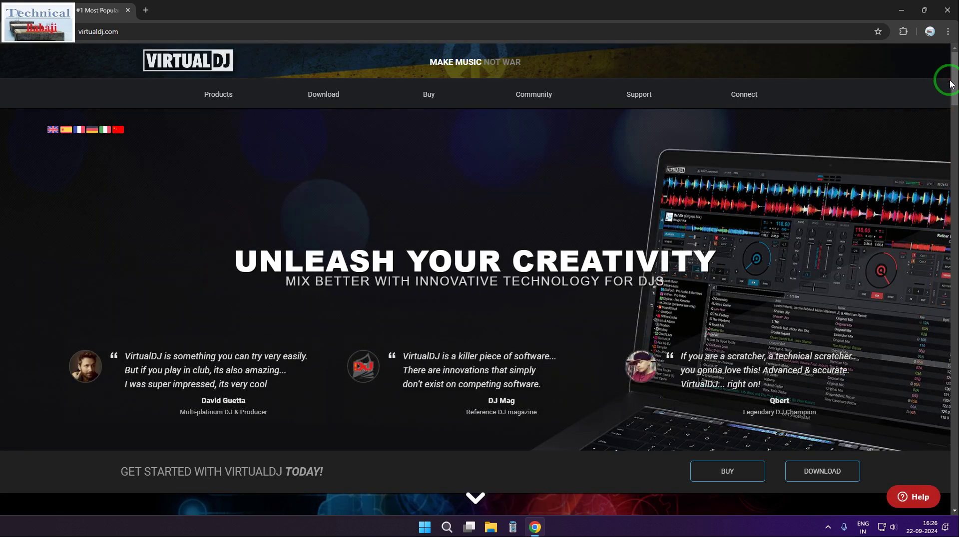
drag(951, 84, 949, 107)
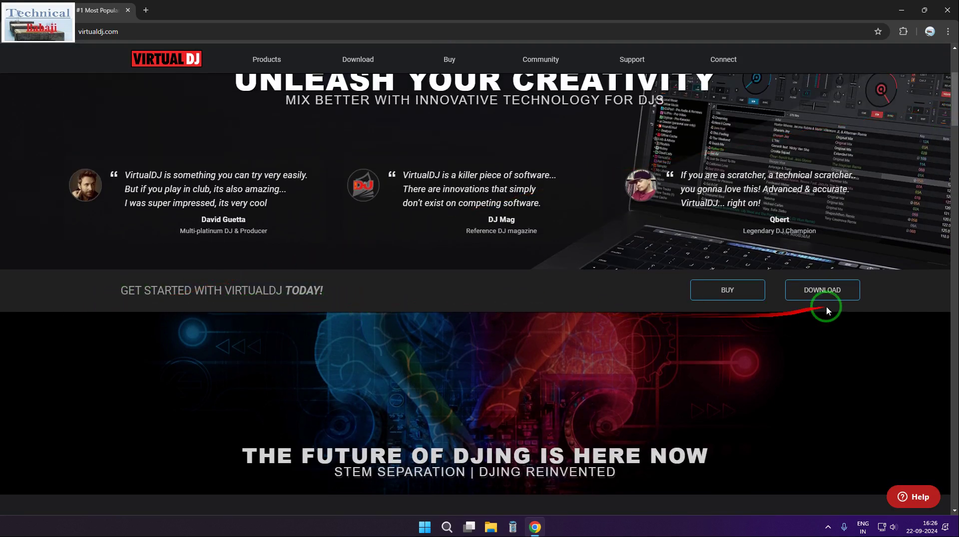
click(832, 292)
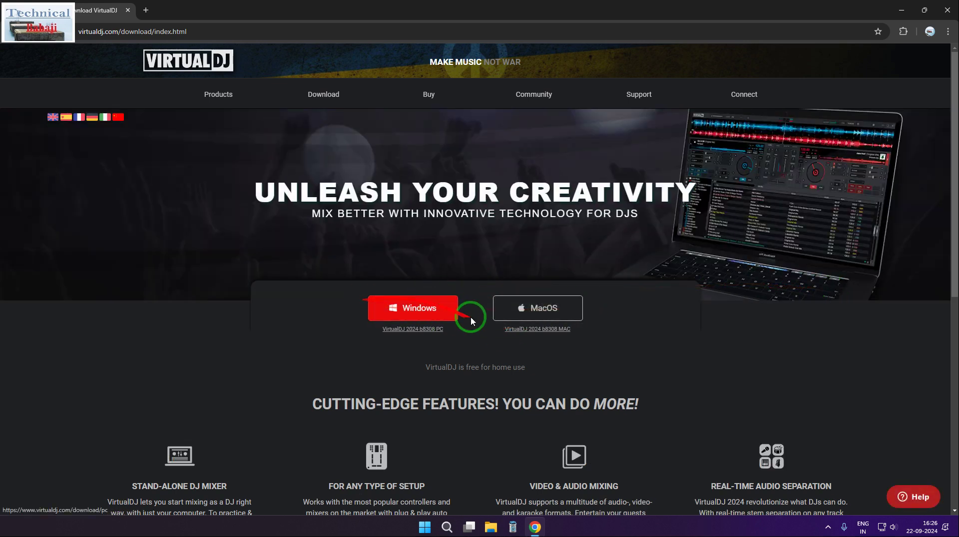
Request the Windows version of VirtualDJ, cancel the duplicate download and close the browser
click(433, 318)
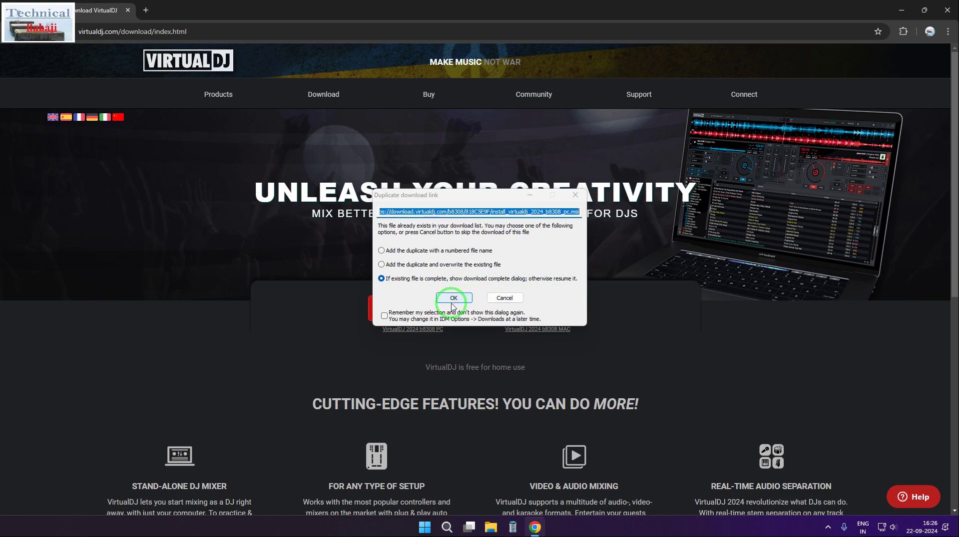
click(499, 298)
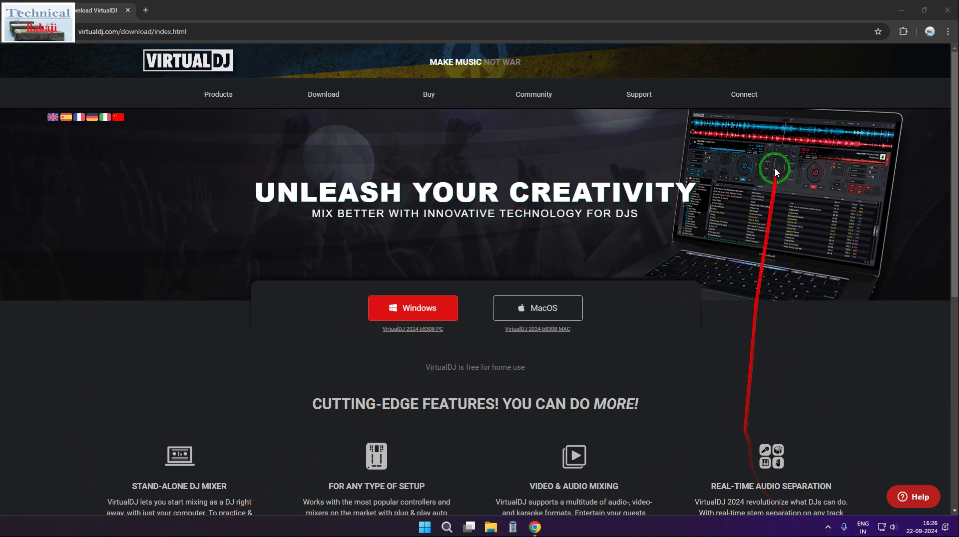
click(947, 9)
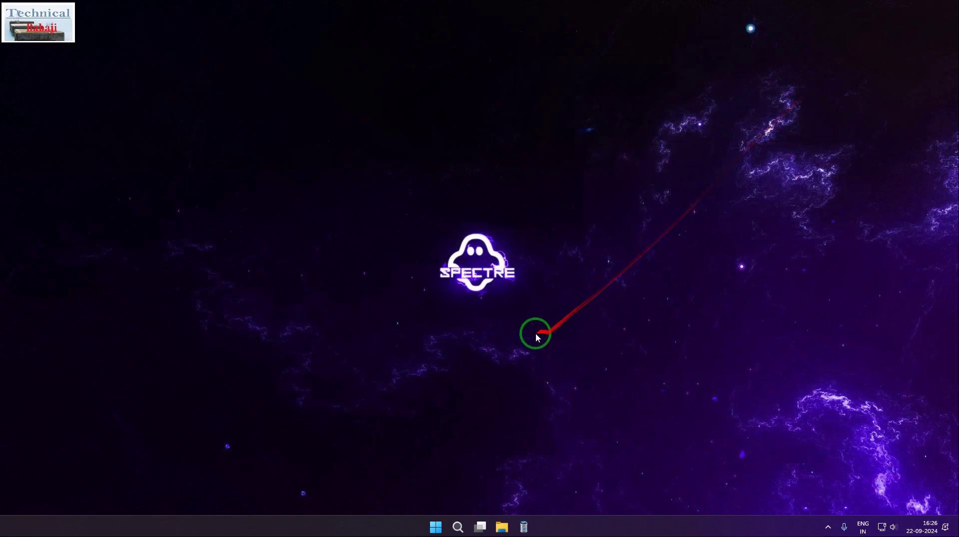
right_click(585, 147)
click(645, 186)
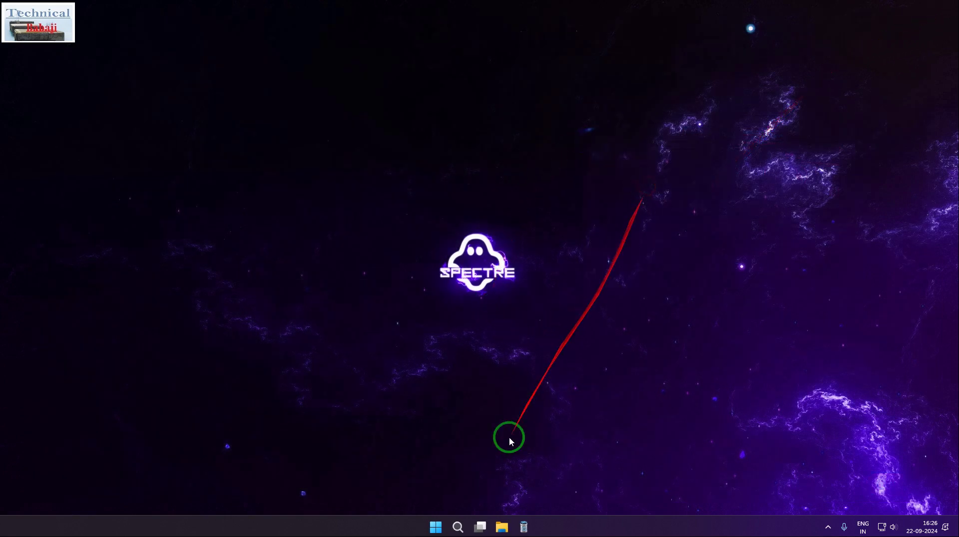
Launch VirtualDJ and skip connecting an account
click(441, 519)
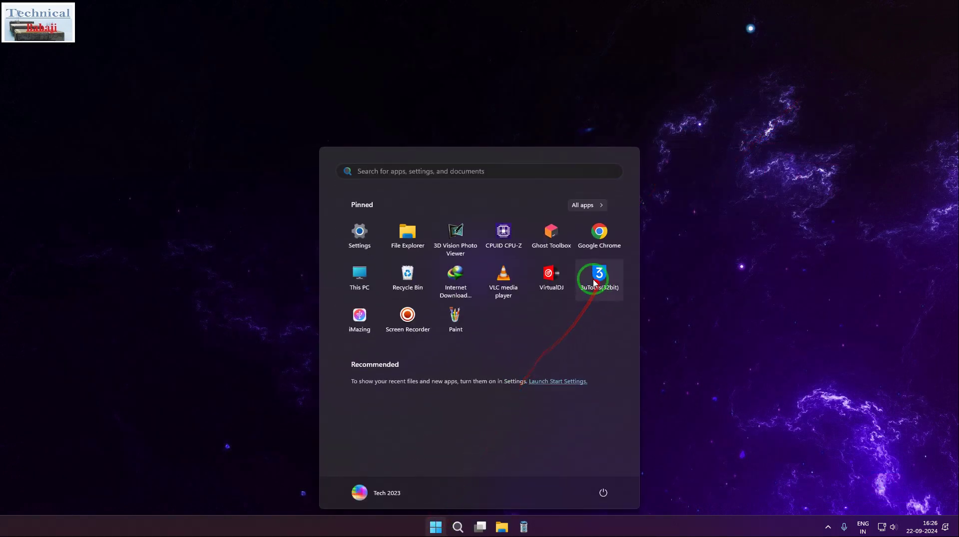
click(553, 289)
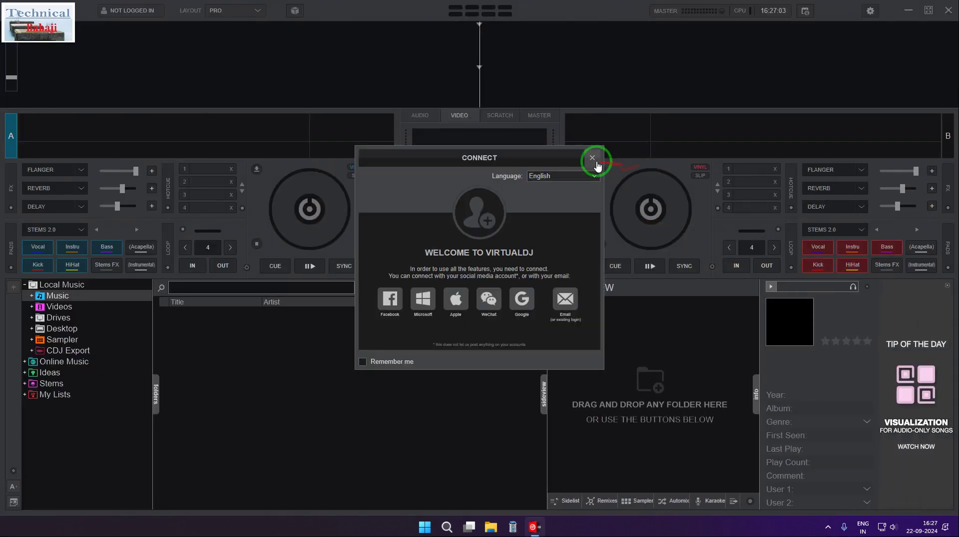
click(593, 158)
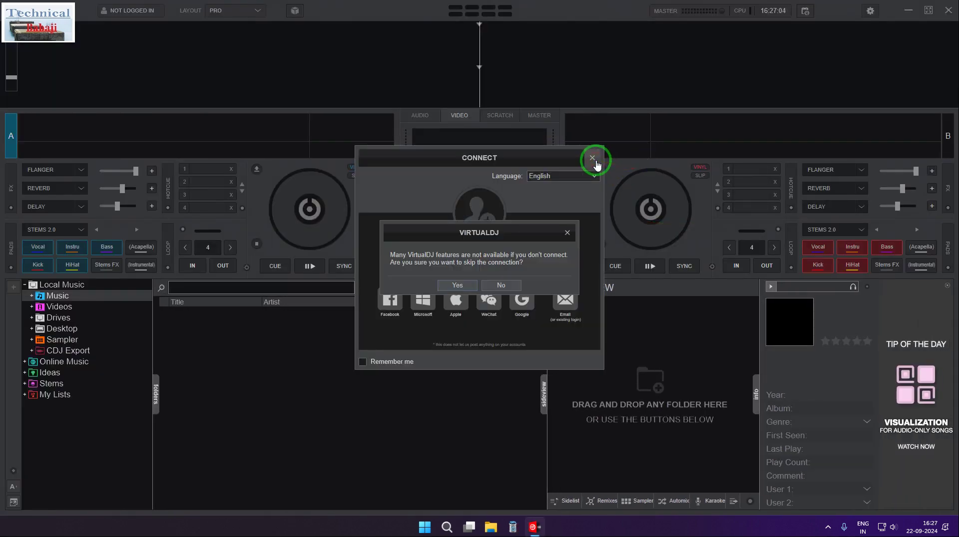
click(458, 286)
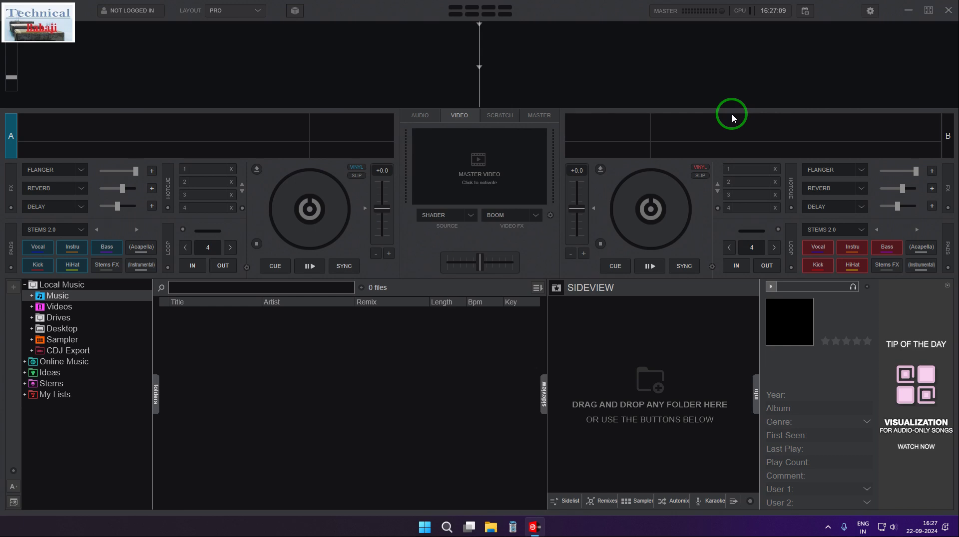
Bring up VirtualDJ's audio settings and shift the settings window so the output list is in clear view
click(870, 10)
drag(612, 97, 749, 140)
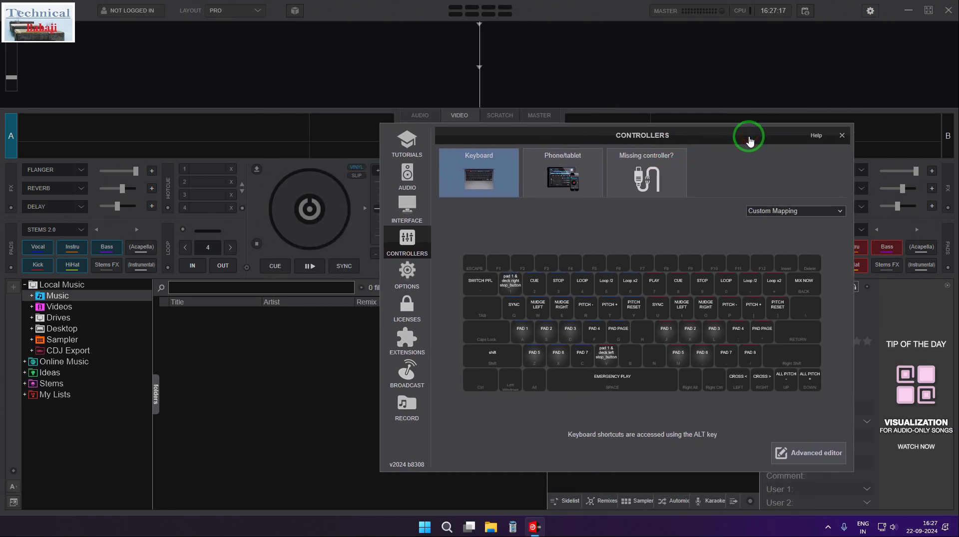
drag(749, 140, 758, 112)
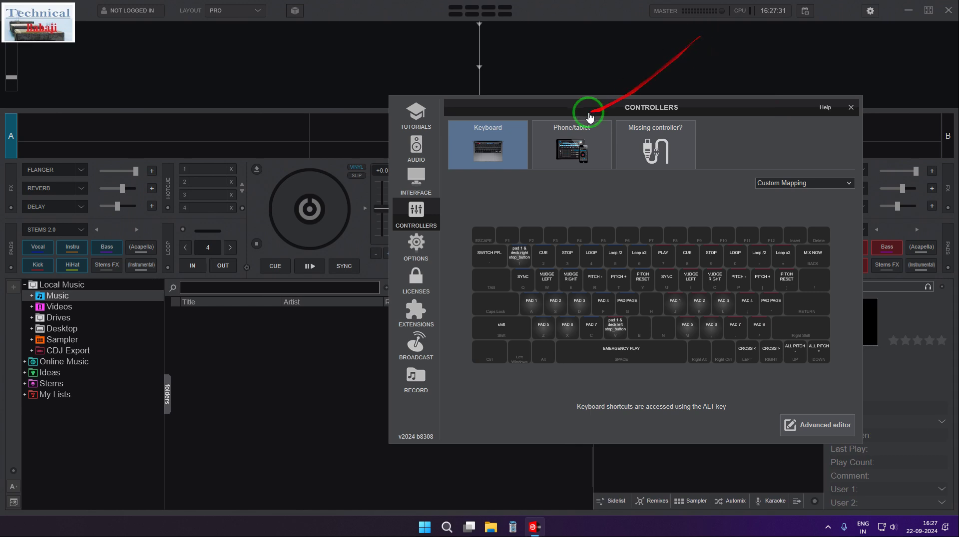
click(417, 148)
drag(676, 107, 714, 84)
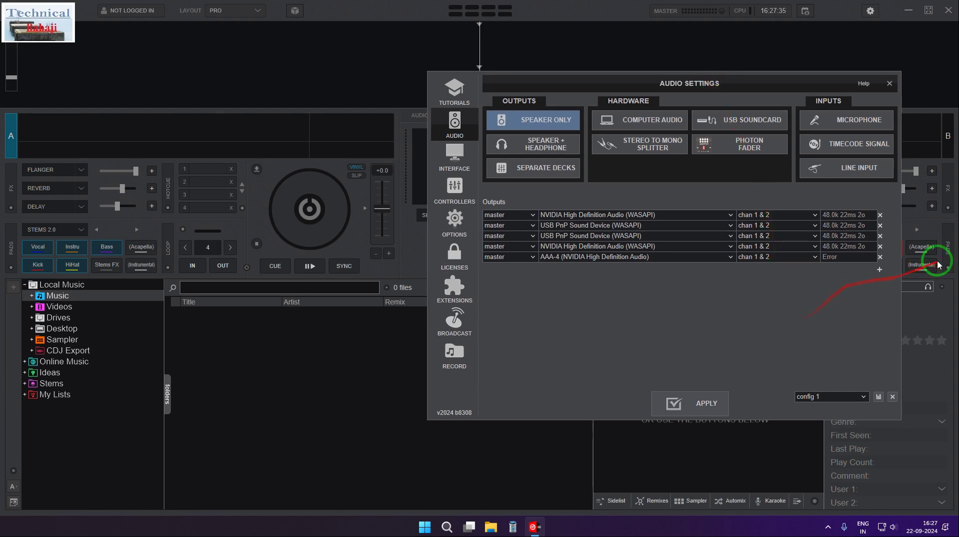
Add two extra master output rows to the audio configuration and remove both again
click(880, 271)
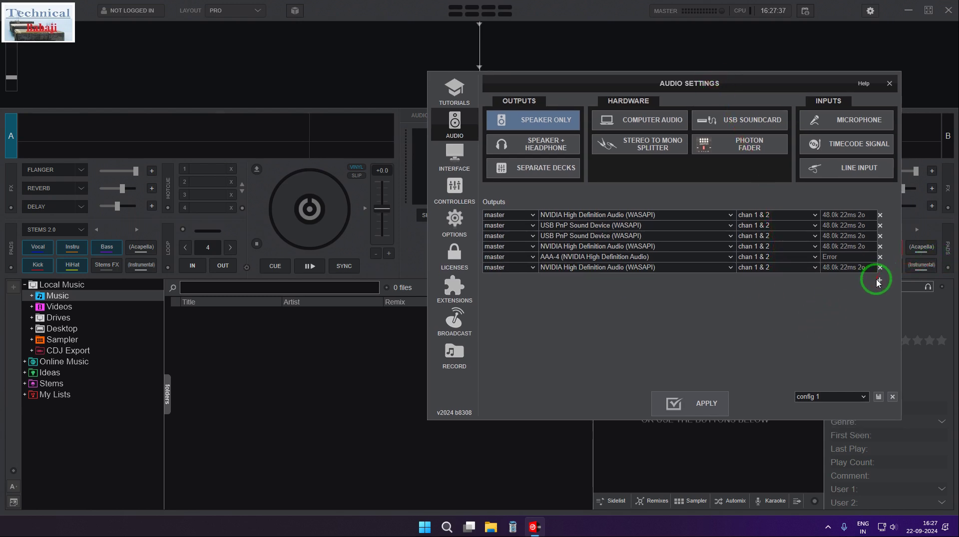
click(879, 280)
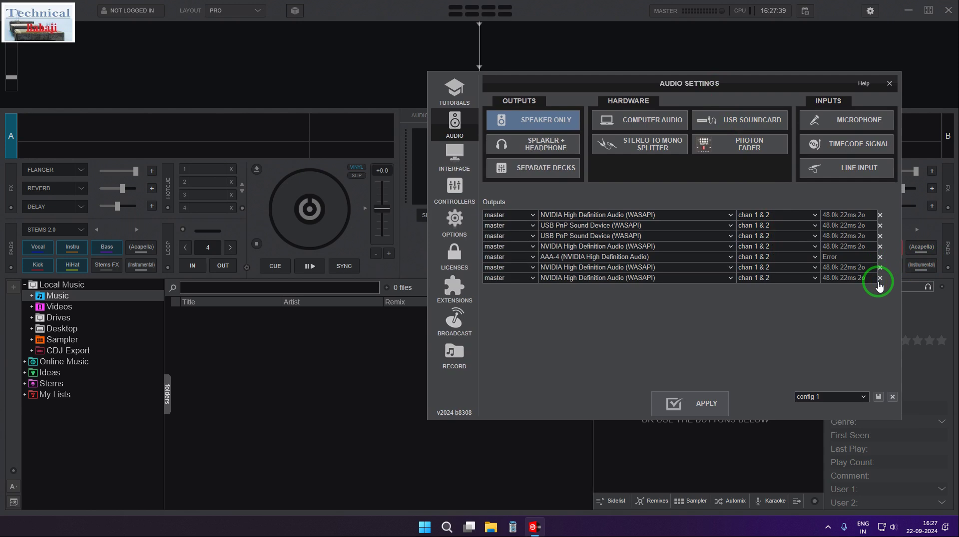
click(880, 278)
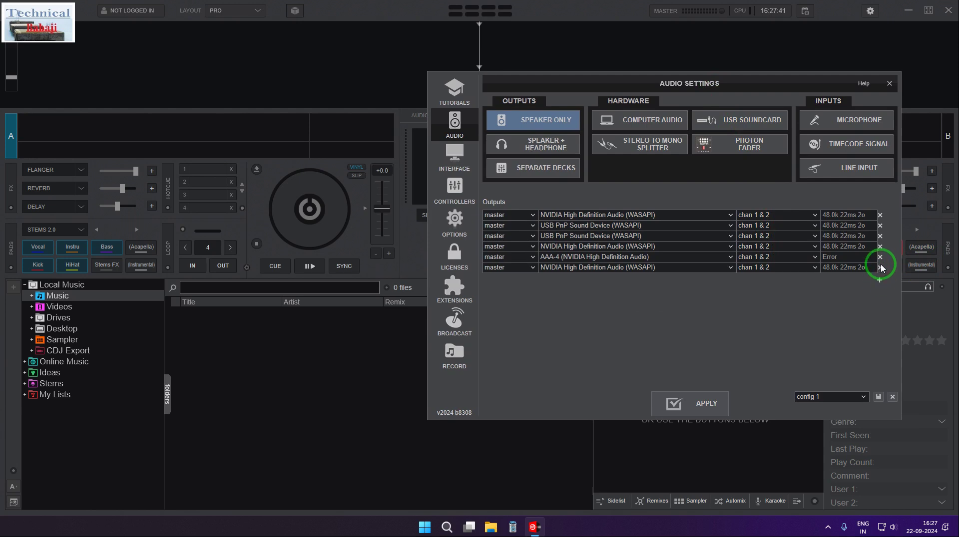
click(880, 268)
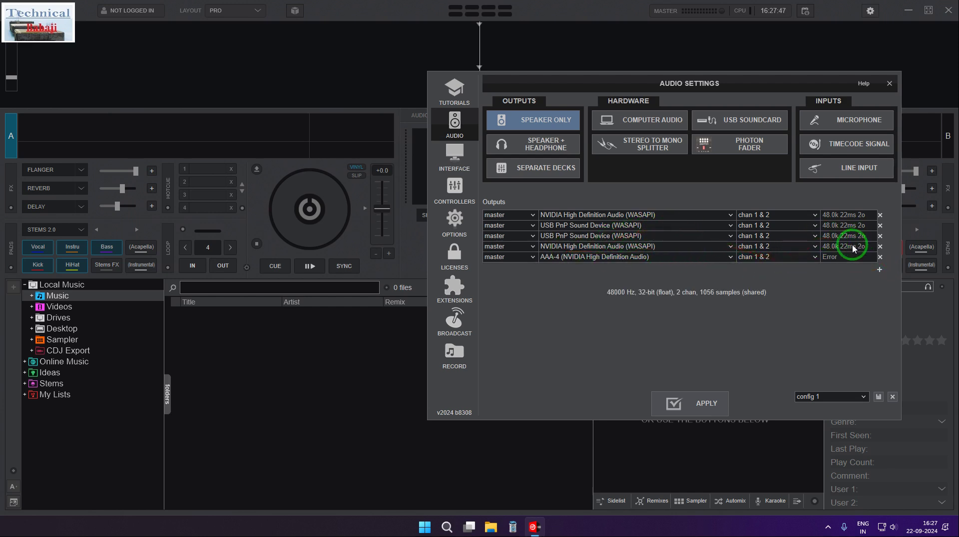
Set the second USB PnP Sound Device (WASAPI) output, in the third row, to chan 3 & 4
mouse_move(854, 244)
mouse_down()
mouse_move(616, 187)
mouse_move(818, 169)
mouse_up()
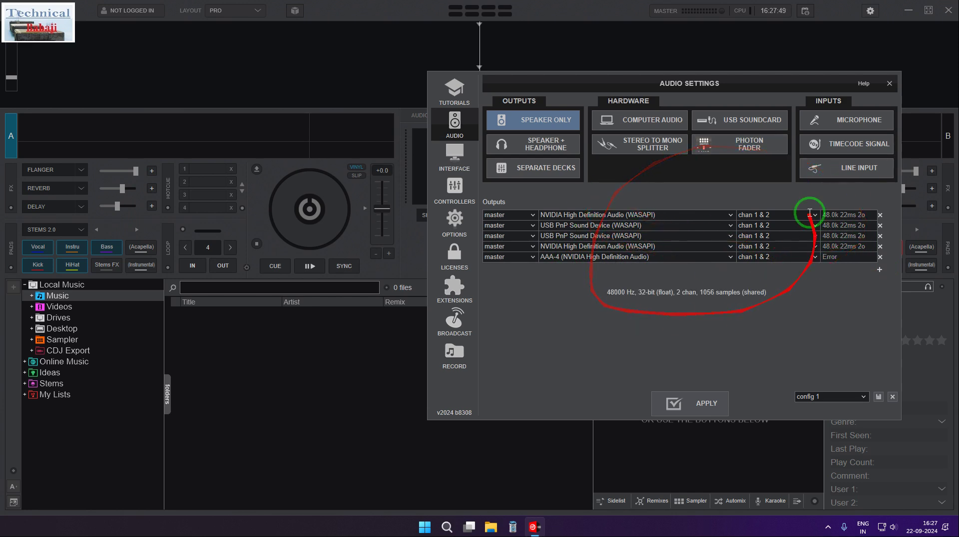
mouse_move(931, 253)
mouse_down()
mouse_move(837, 281)
mouse_move(759, 235)
mouse_move(713, 222)
mouse_up()
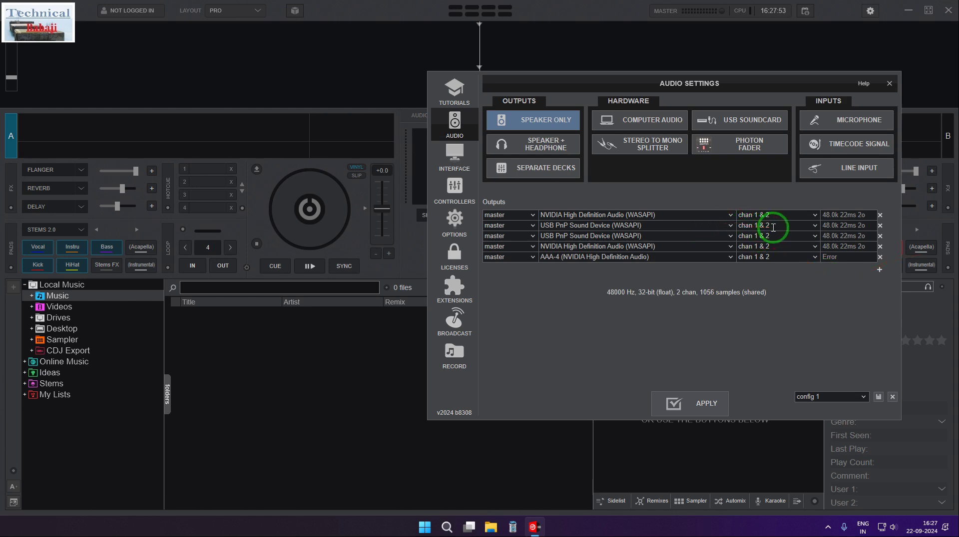
drag(540, 232, 806, 254)
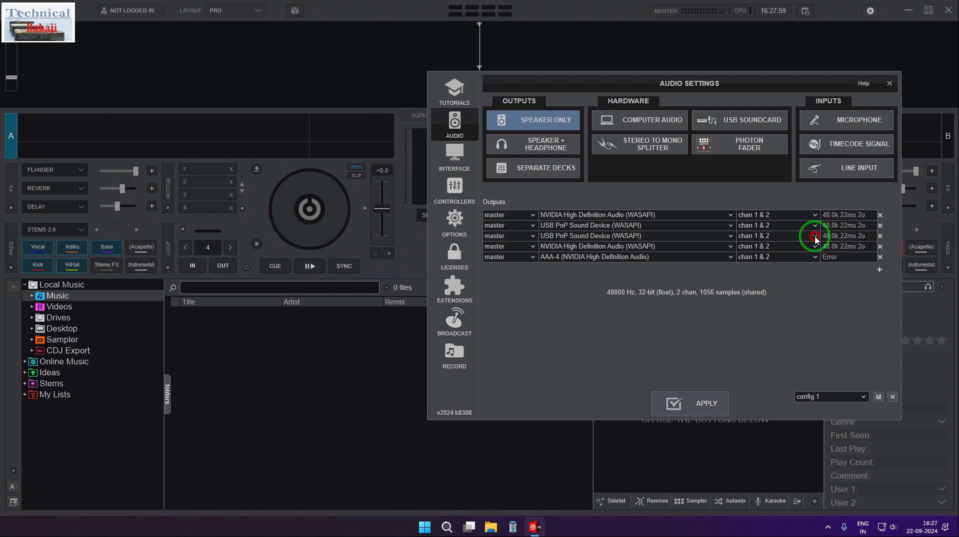
click(814, 236)
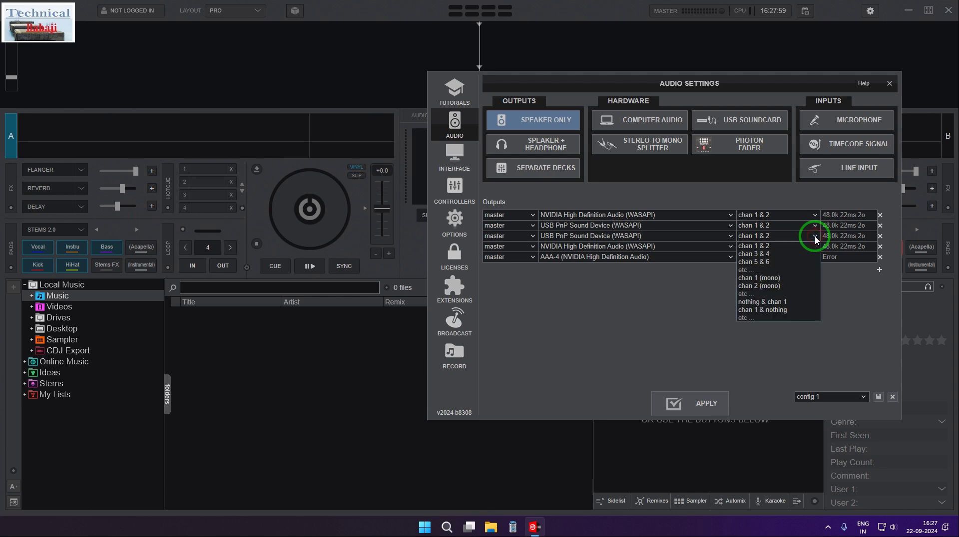
click(775, 254)
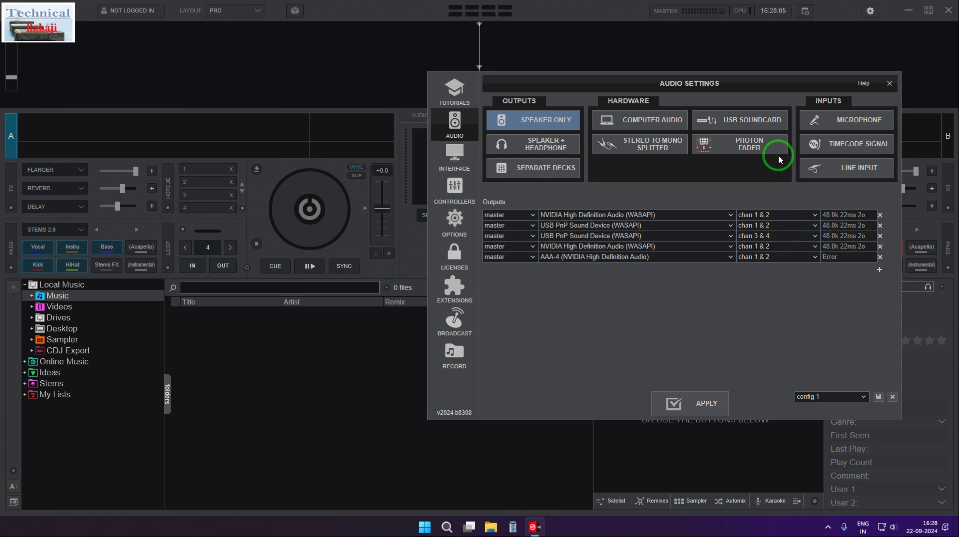
Change the sound device of the last master output to 2- USB PnP Sound Device (WASAPI)
drag(770, 82, 772, 63)
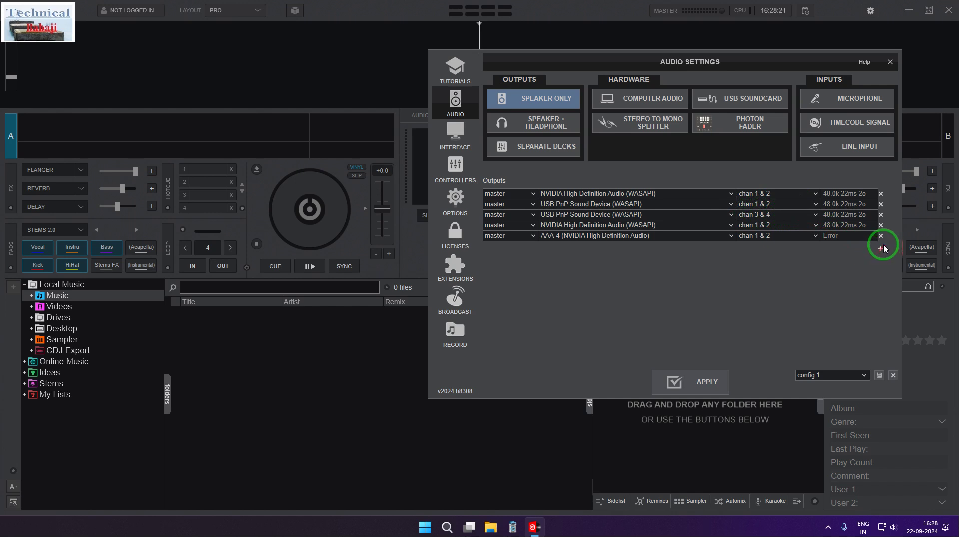
click(656, 239)
click(600, 245)
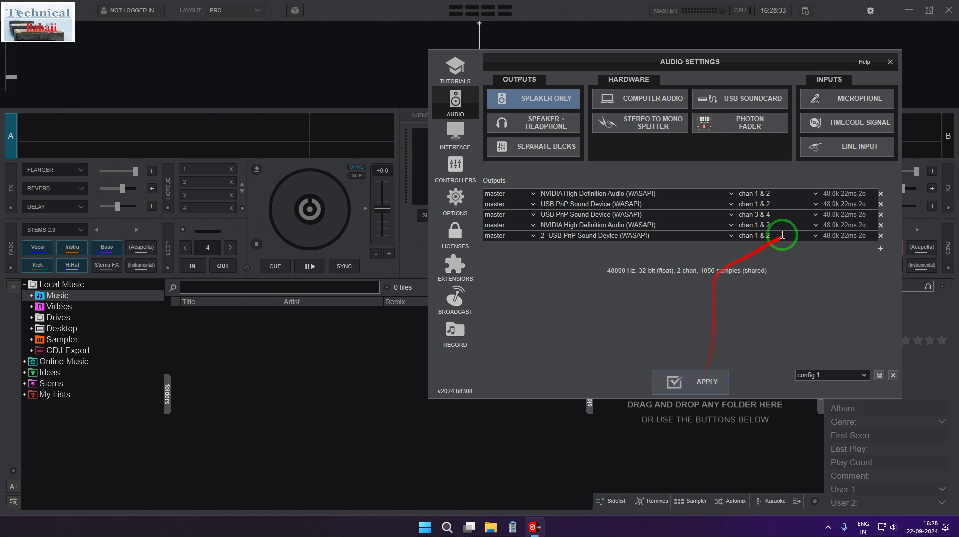
mouse_move(833, 220)
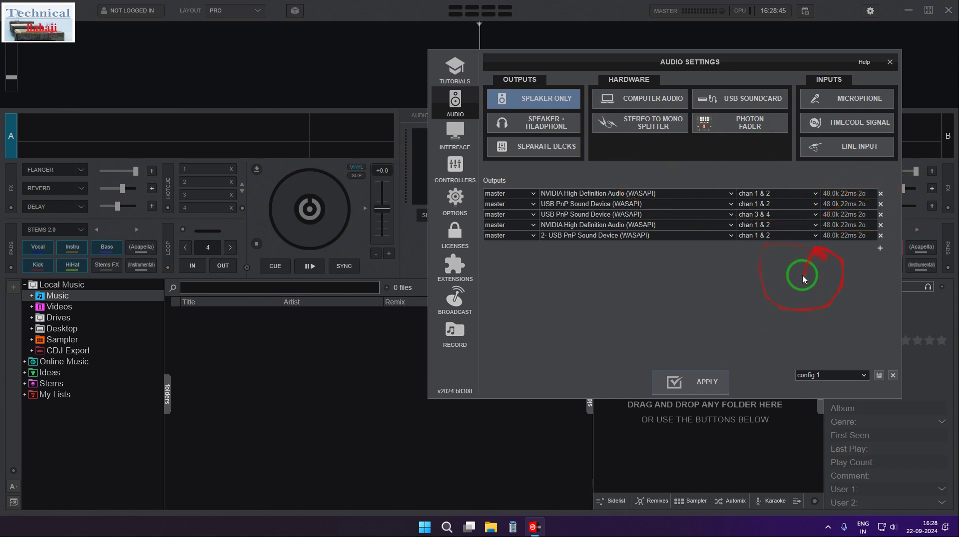
mouse_move(844, 236)
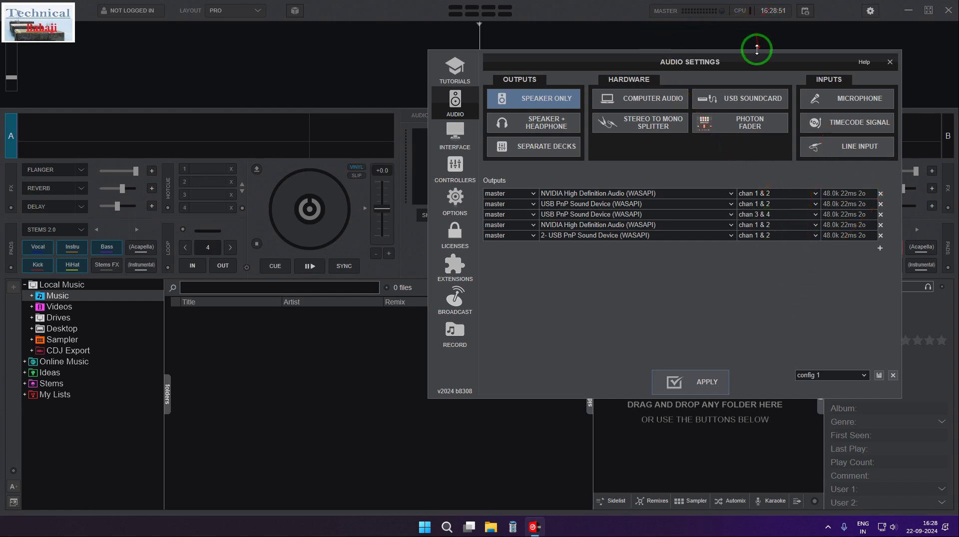
drag(761, 61, 760, 71)
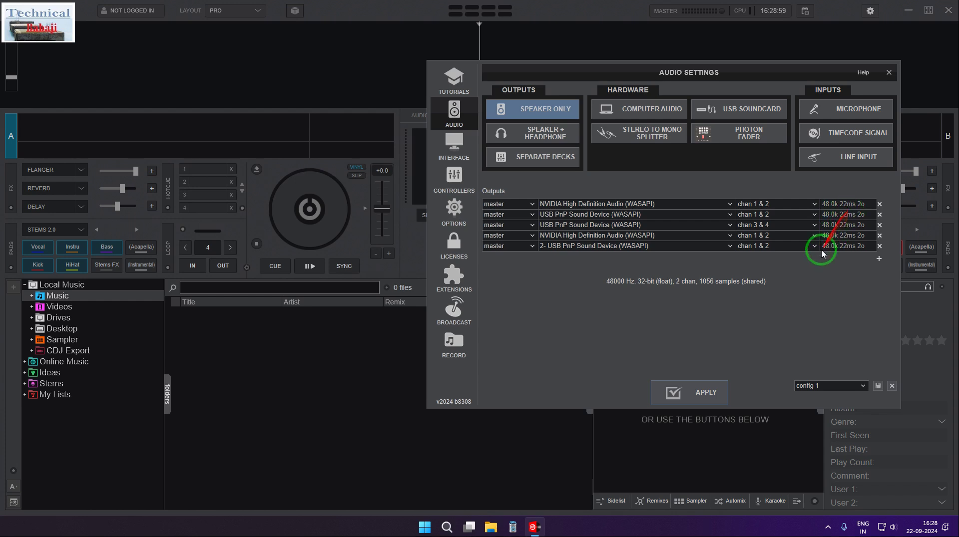
mouse_move(563, 233)
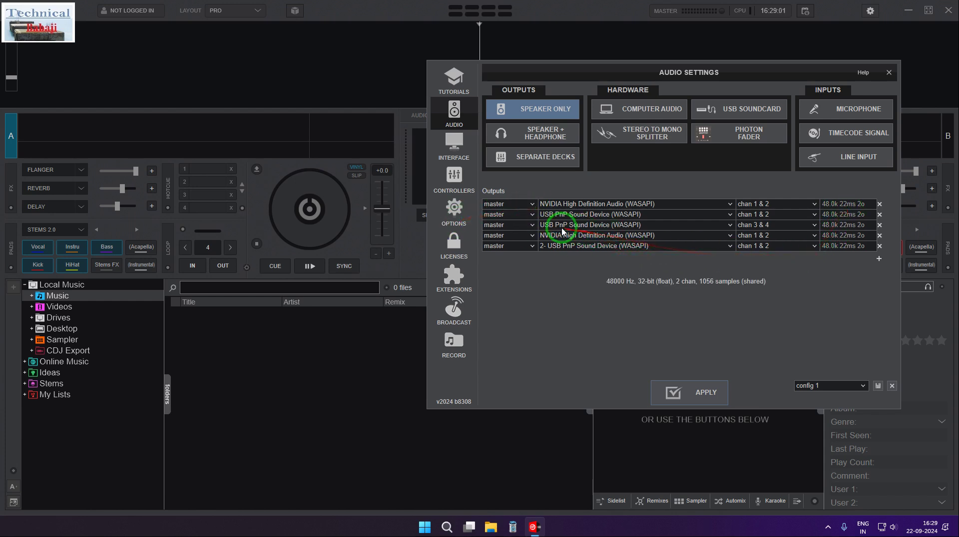
Check the sound devices offered for the fourth and first master outputs, and apply the audio configuration
click(650, 239)
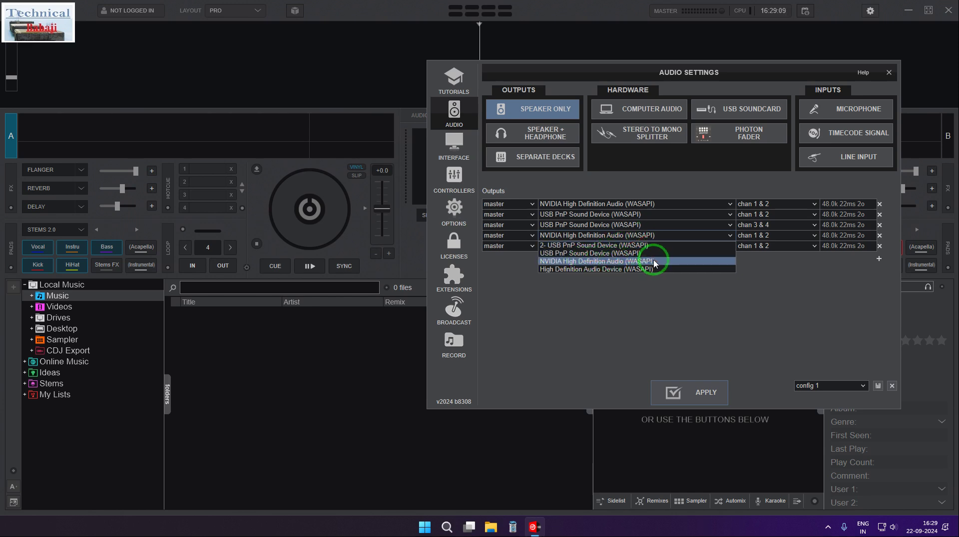
click(827, 280)
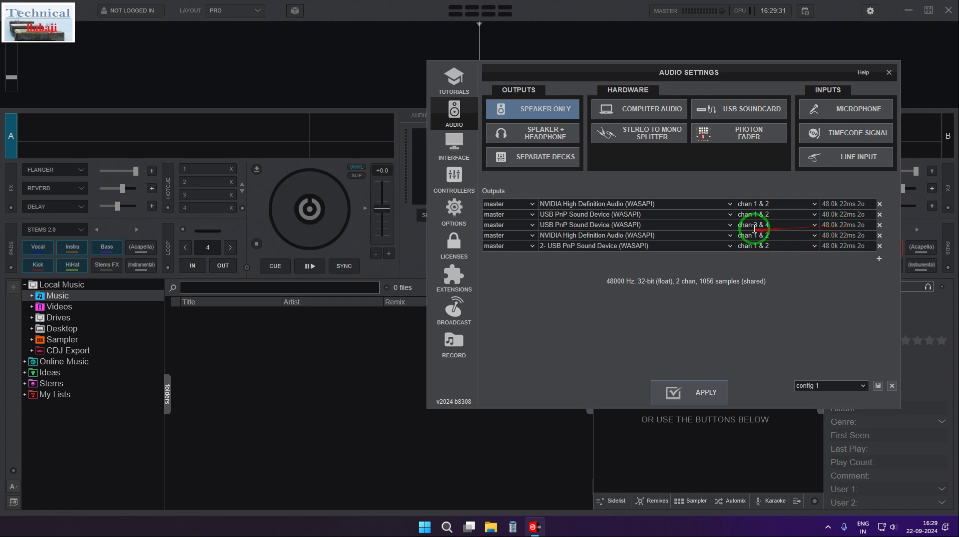
click(697, 205)
click(620, 264)
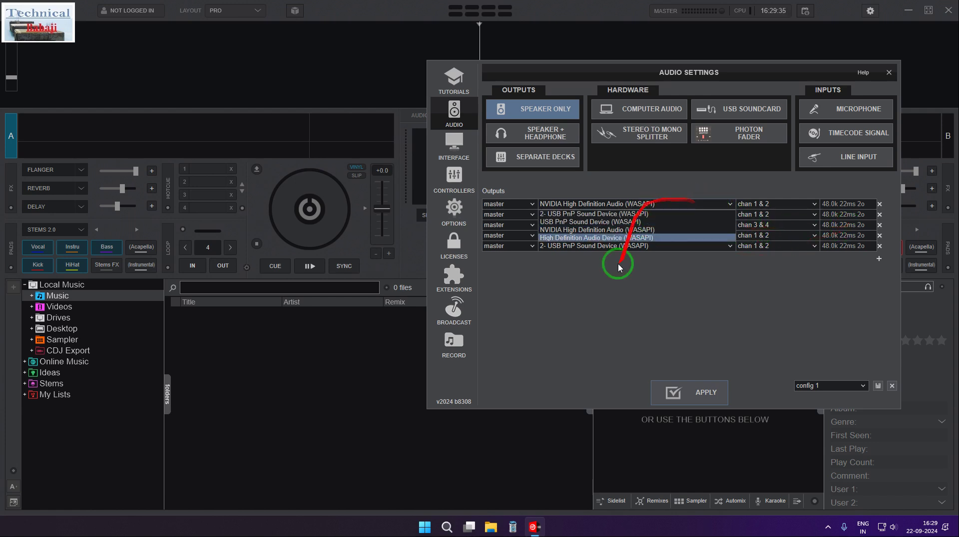
click(704, 403)
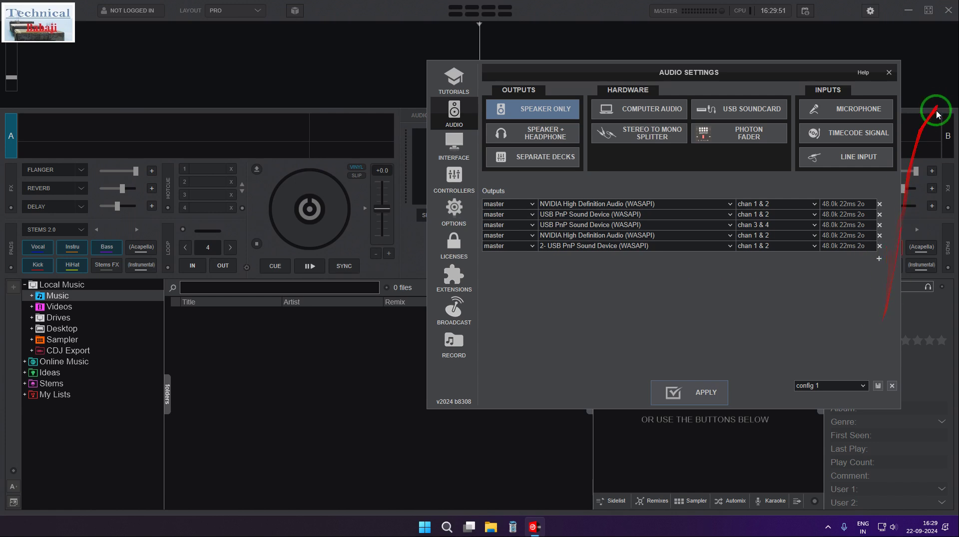
Move the audio settings window lower and check the available layouts, keeping the PRO layout selected
drag(807, 76, 810, 101)
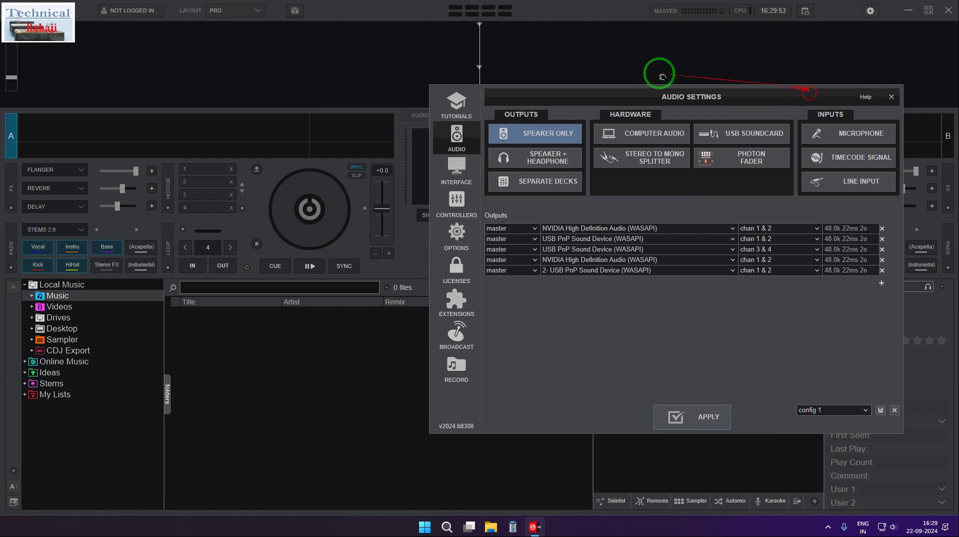
click(240, 12)
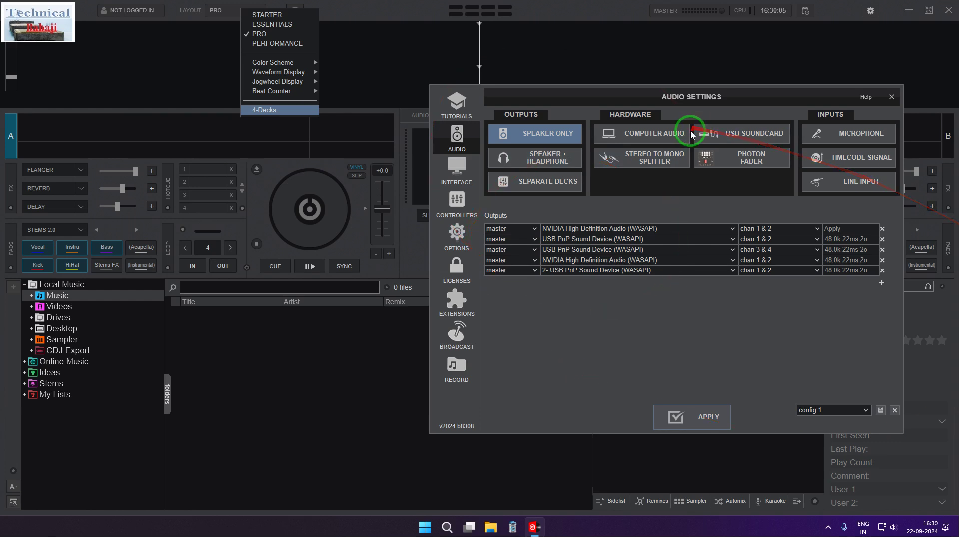
click(270, 34)
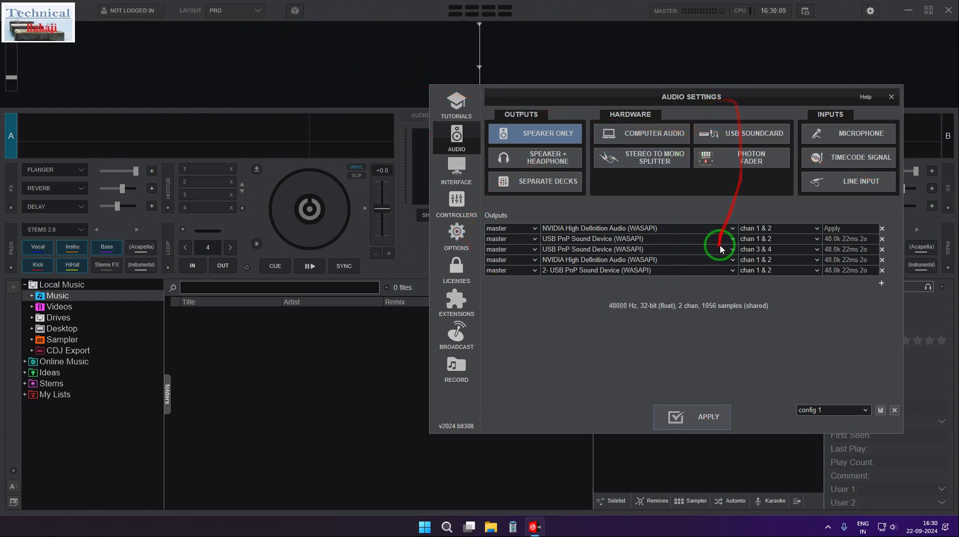
Reselect NVIDIA High Definition Audio (WASAPI) as the device of the first and fourth master outputs and apply the configuration
click(700, 229)
click(694, 229)
click(690, 229)
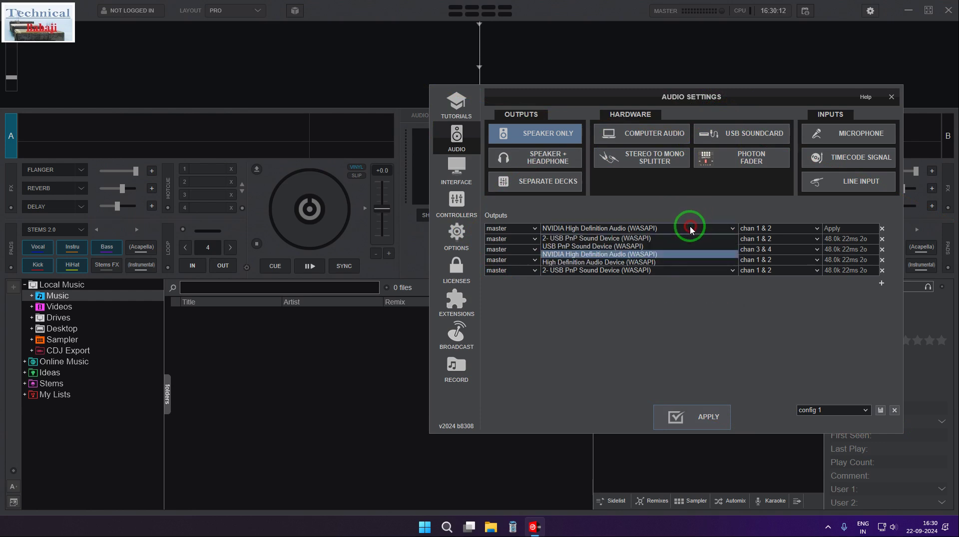
click(632, 256)
click(635, 260)
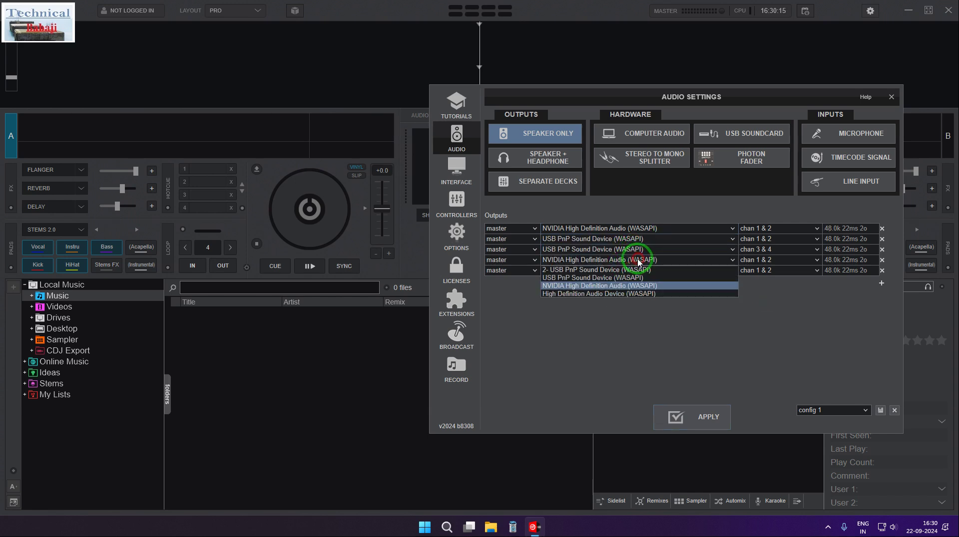
click(589, 286)
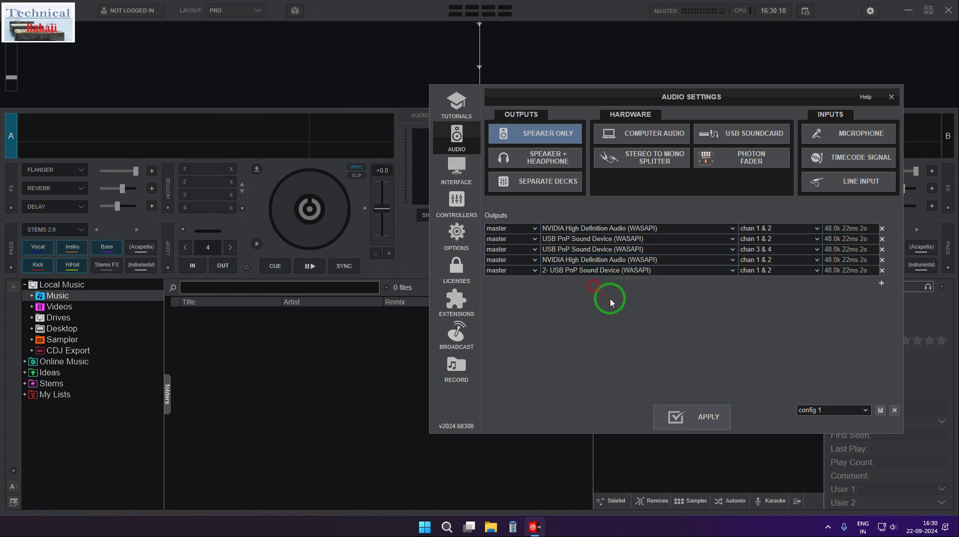
click(697, 417)
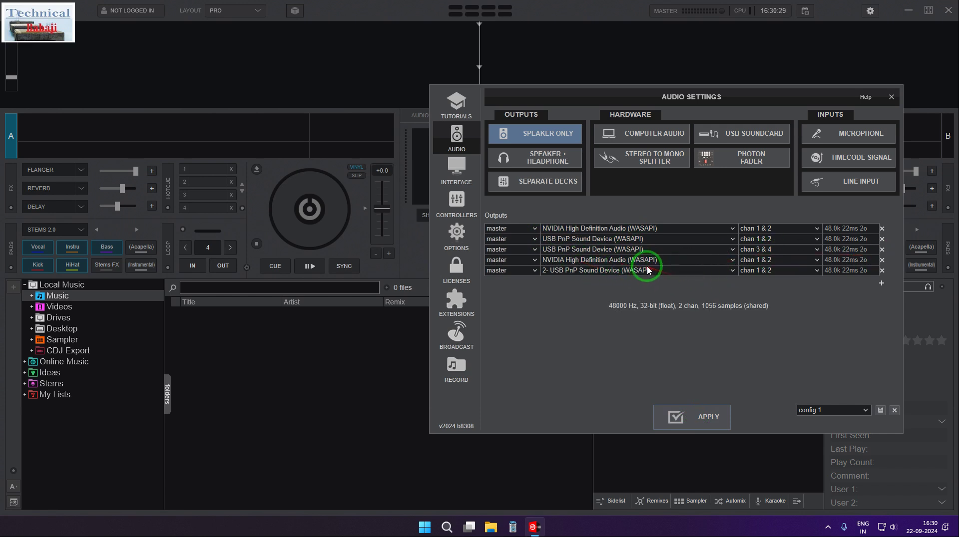
Look over the sound devices offered for the fourth master output and move the settings window higher
click(684, 260)
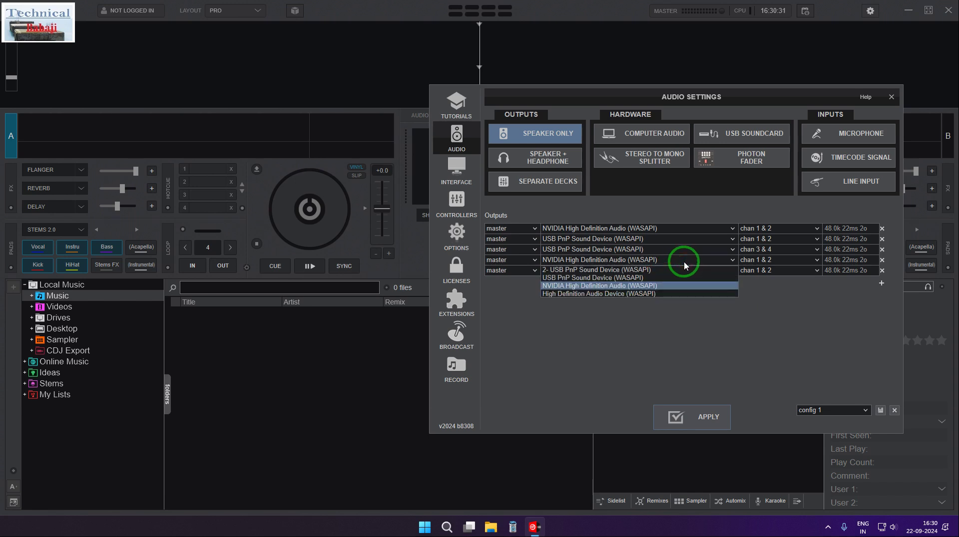
click(550, 334)
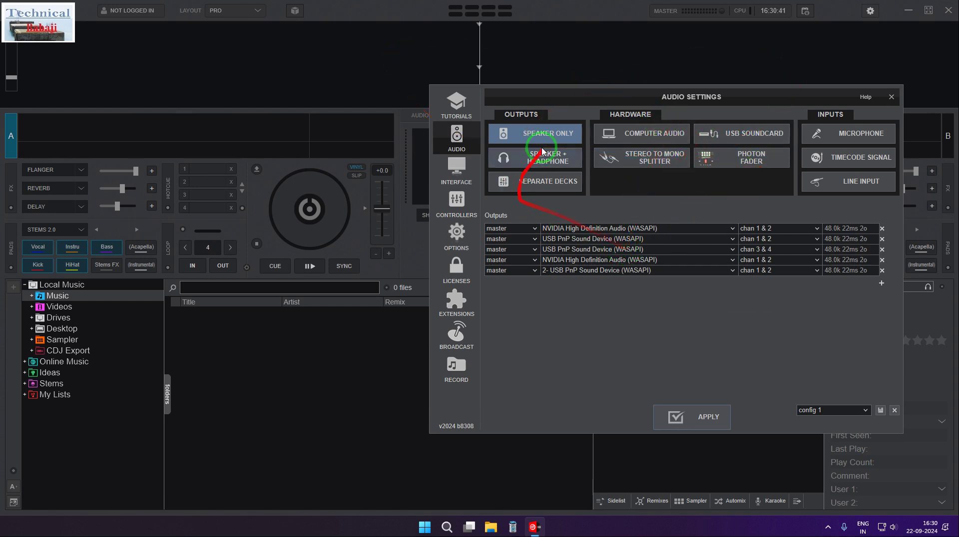
drag(667, 105, 626, 67)
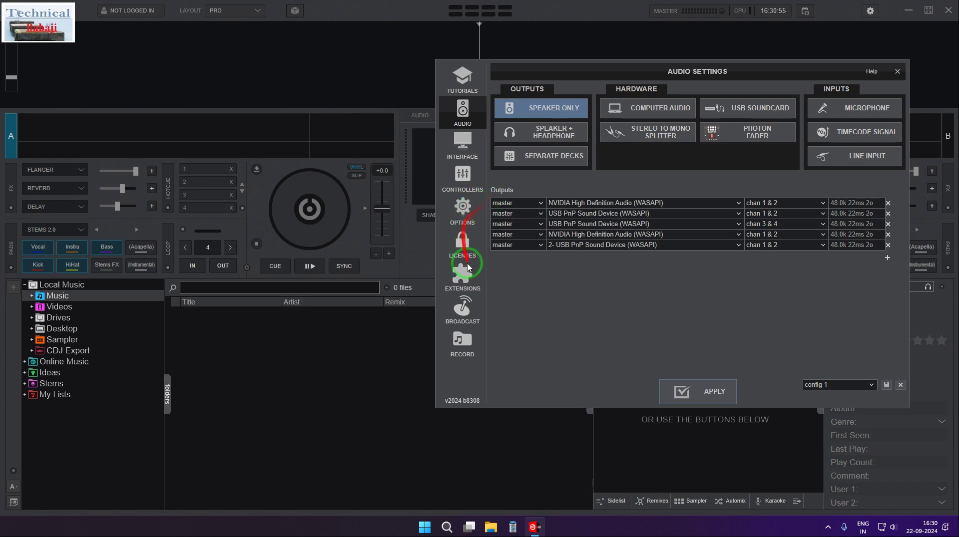
Set the video overlay to no overlay in the graphical interface settings and close the settings window
click(464, 149)
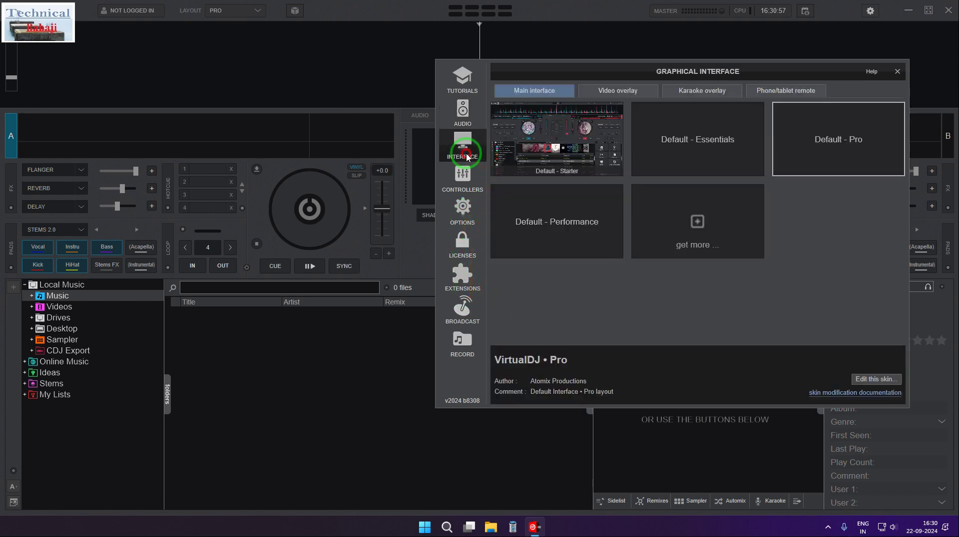
click(620, 91)
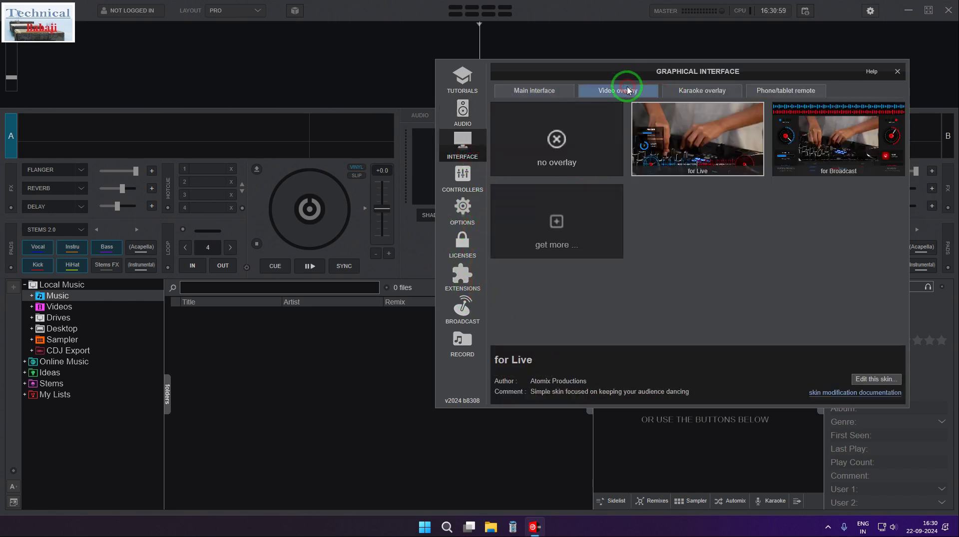
click(524, 157)
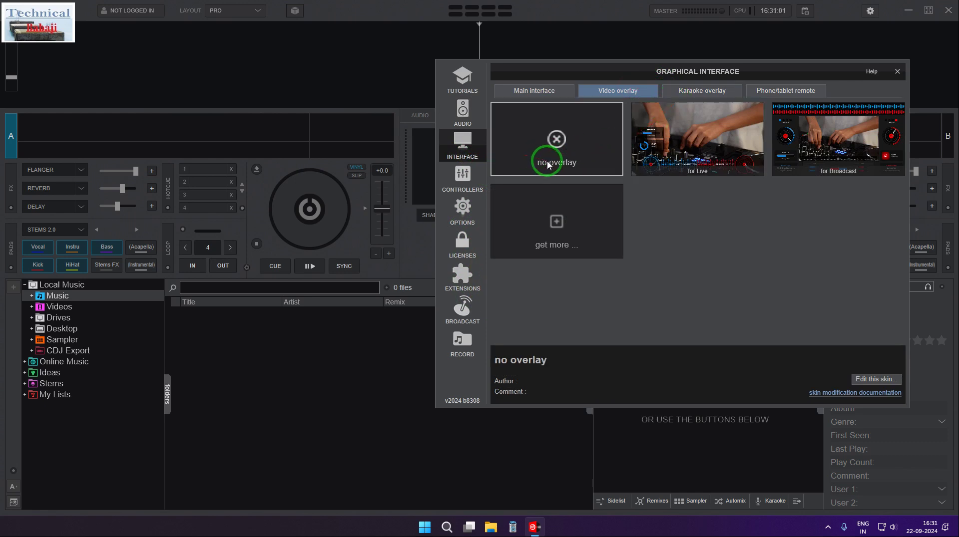
click(897, 73)
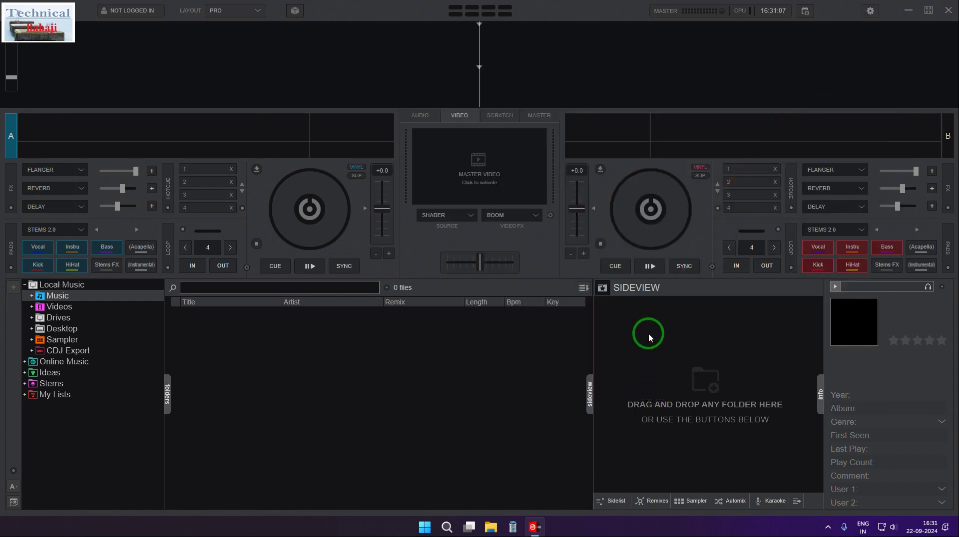
Switch to a new File Explorer window and move it away from deck A toward deck B
key(super+e)
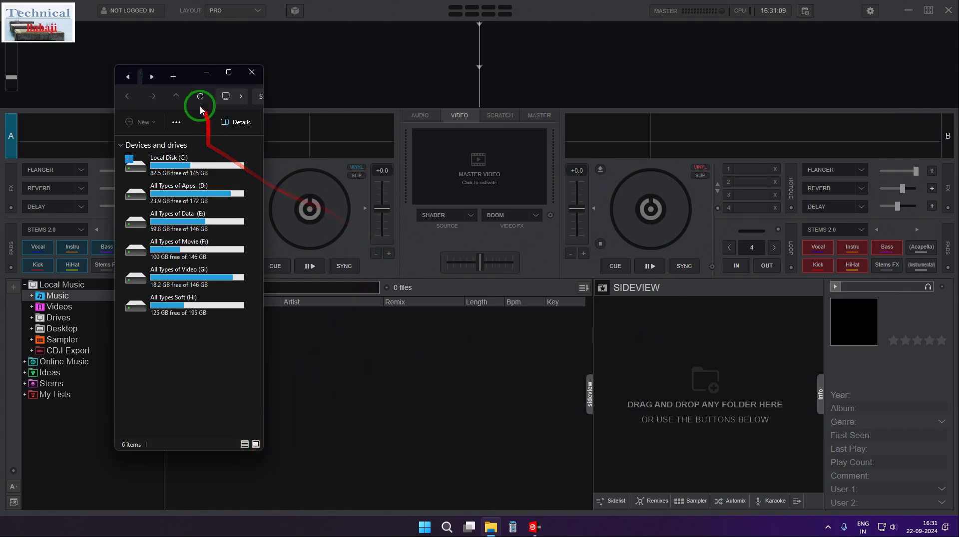
drag(189, 72, 613, 197)
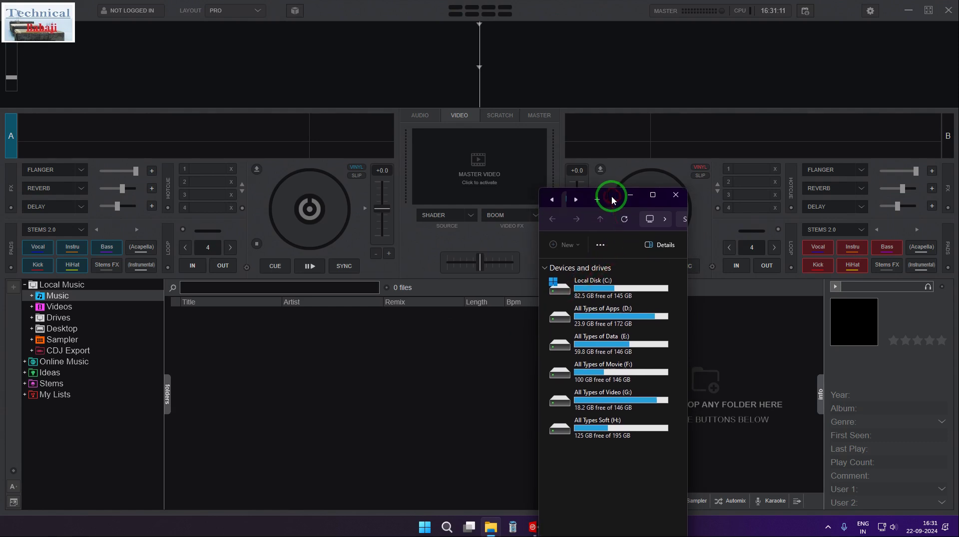
Bring up the advanced keyboard mapping editor in VirtualDJ's controller settings and place the settings window over deck B
click(874, 15)
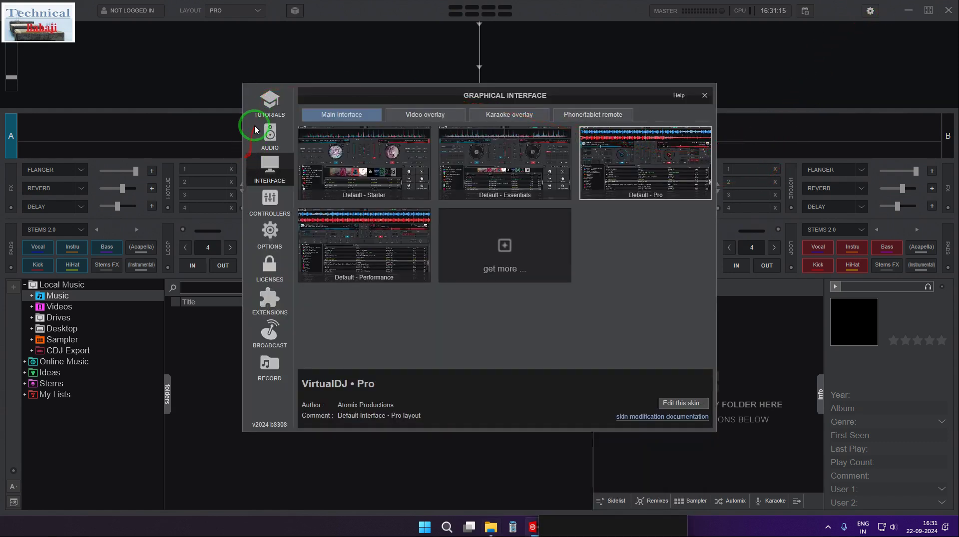
click(262, 210)
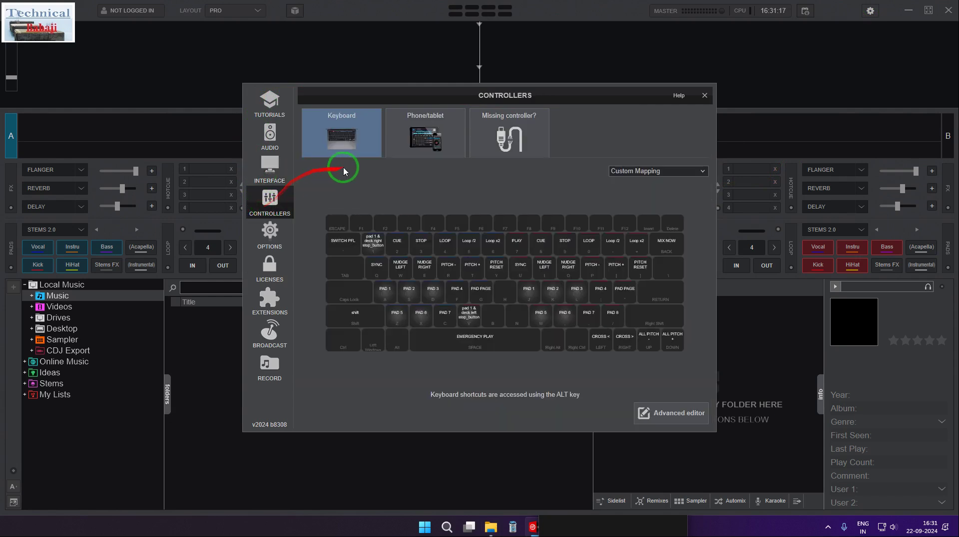
click(690, 414)
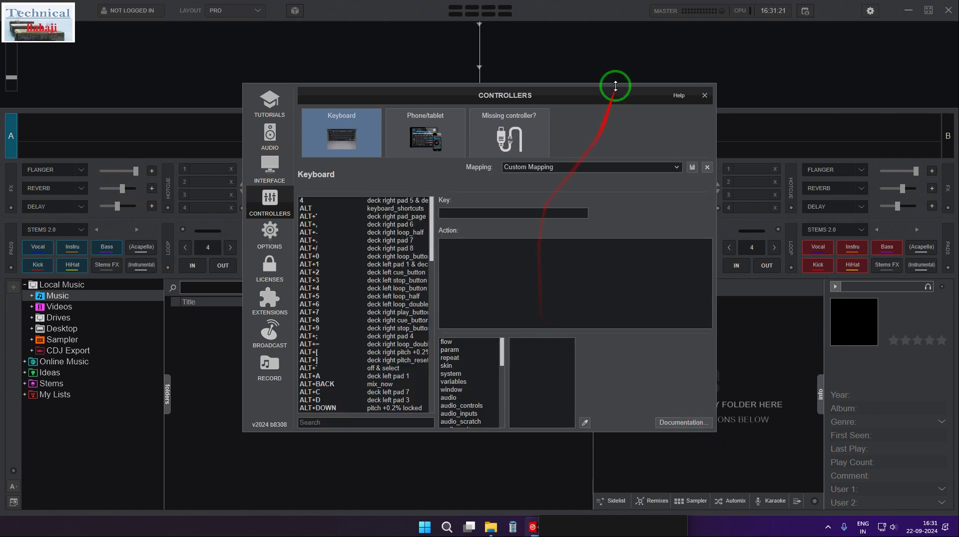
drag(624, 94, 837, 73)
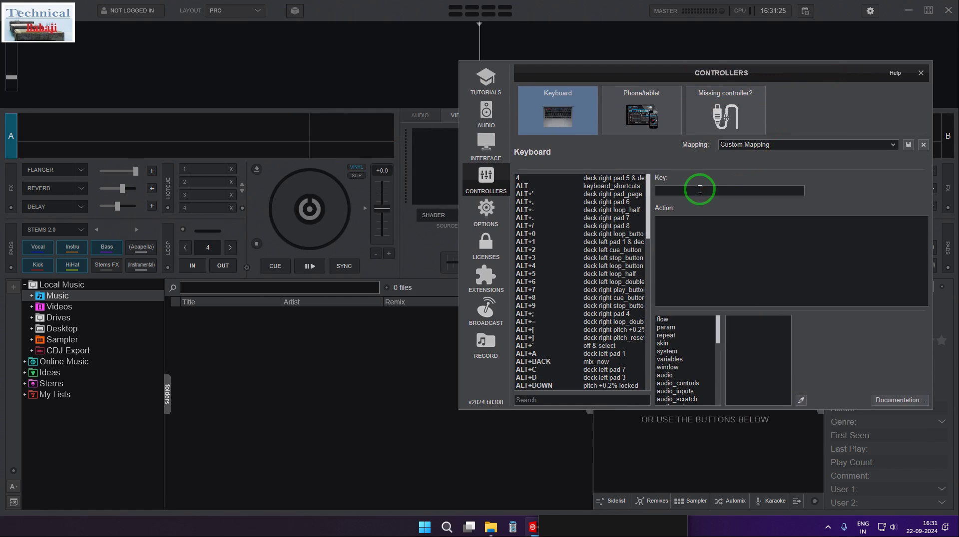
Look up the Q key in the keyboard mapping and examine both parts of its action, the left pad and right stop commands
key(q)
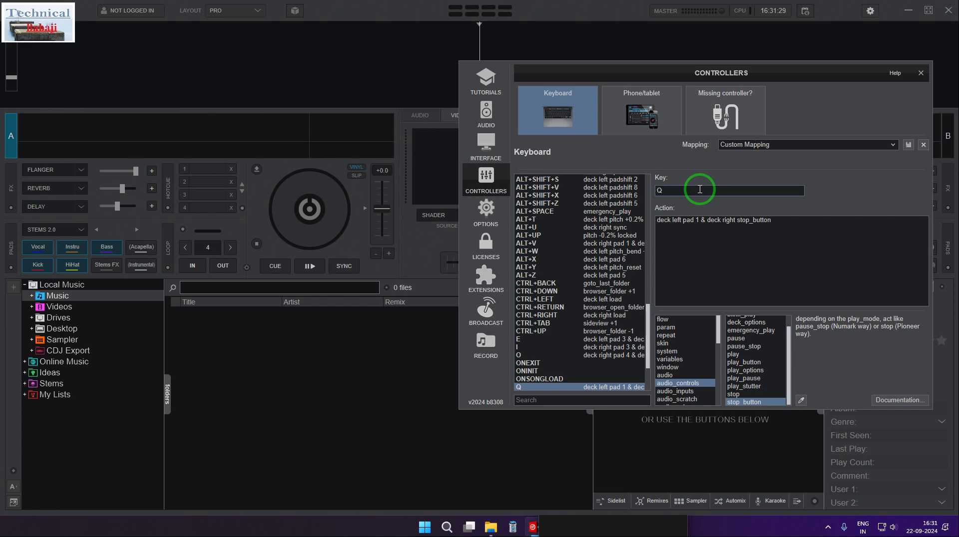
click(673, 243)
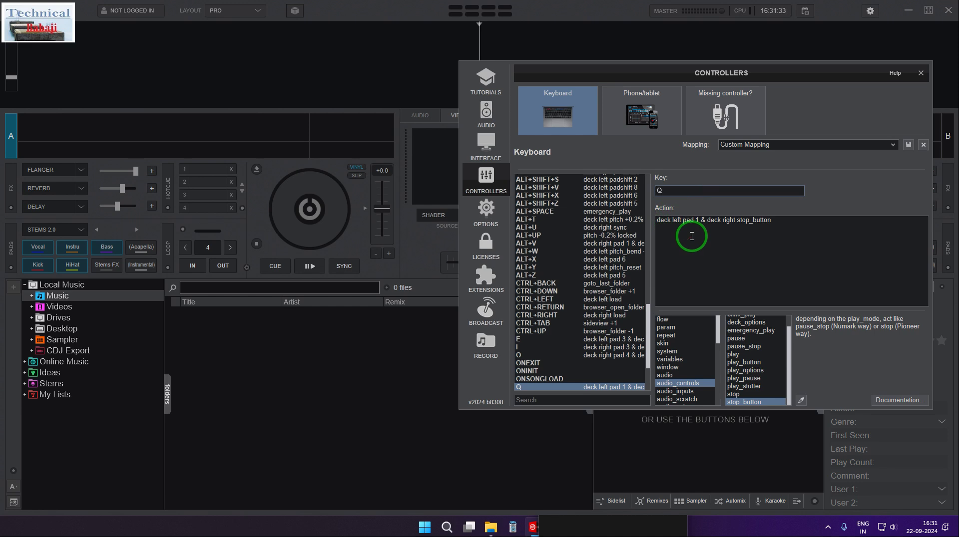
drag(664, 238, 737, 222)
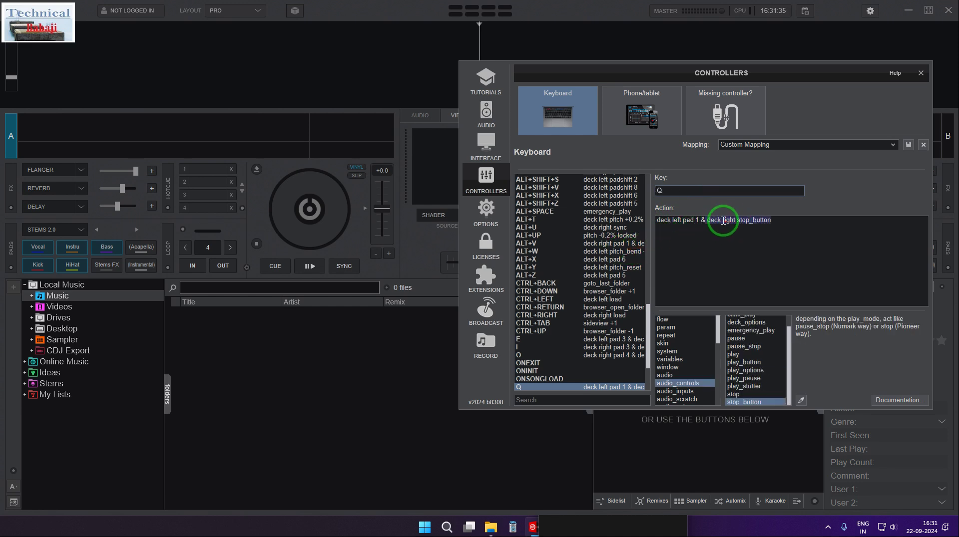
click(733, 225)
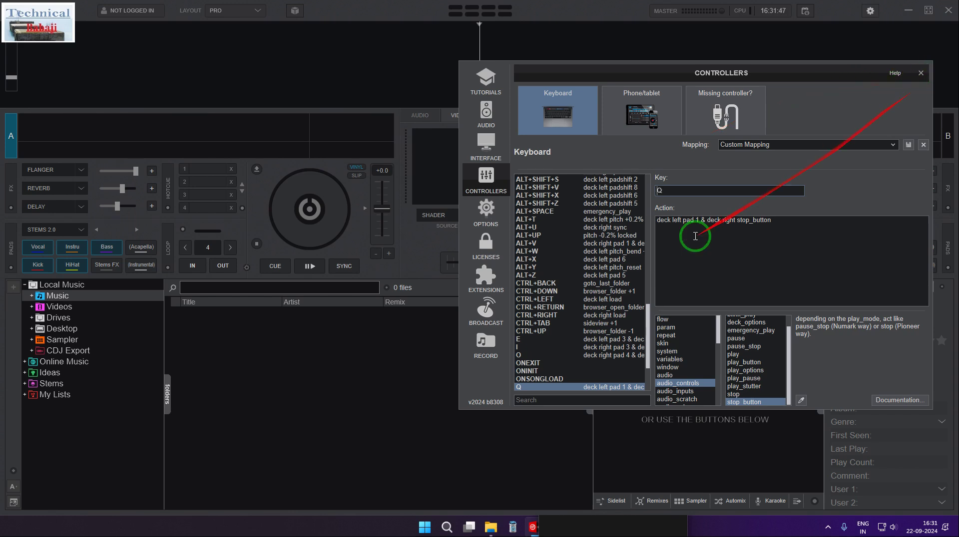
drag(699, 221, 658, 223)
click(676, 229)
click(711, 225)
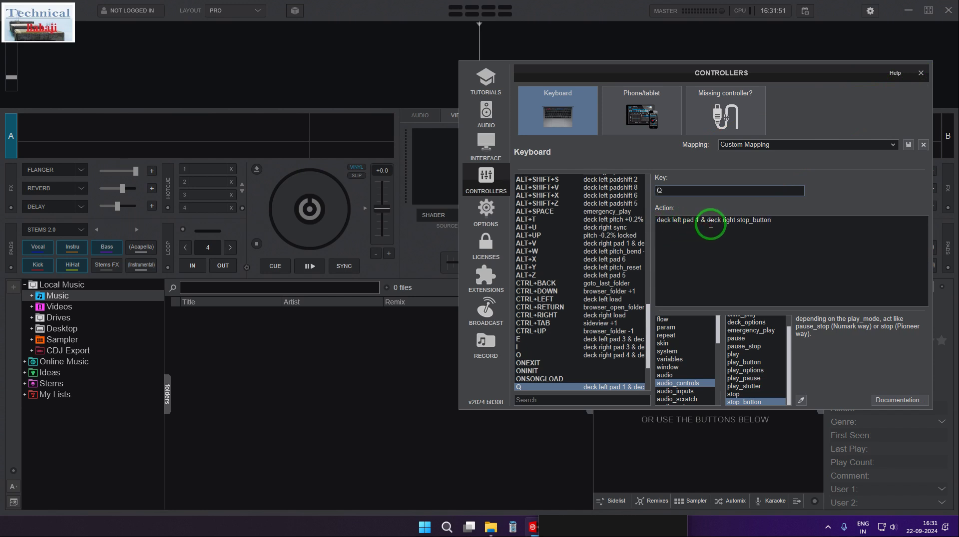
click(723, 229)
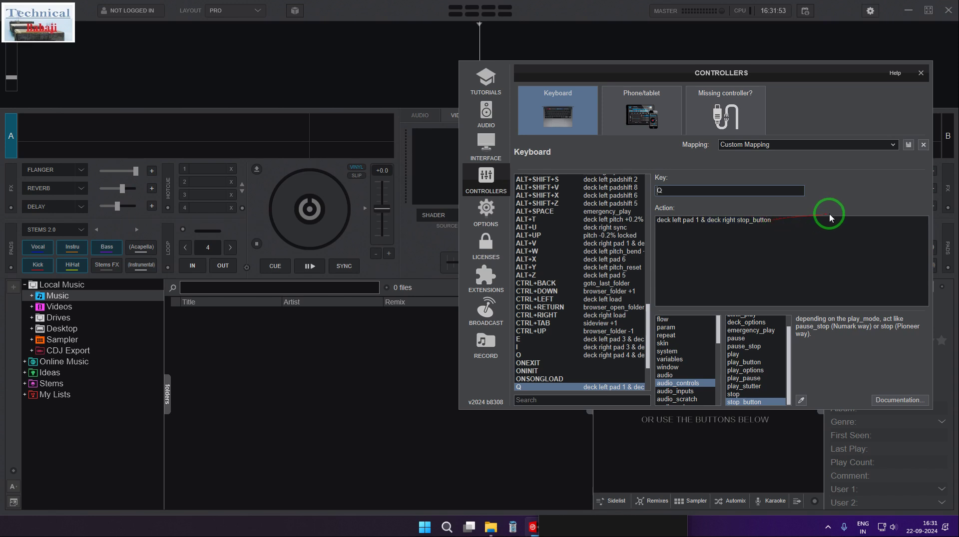
click(708, 222)
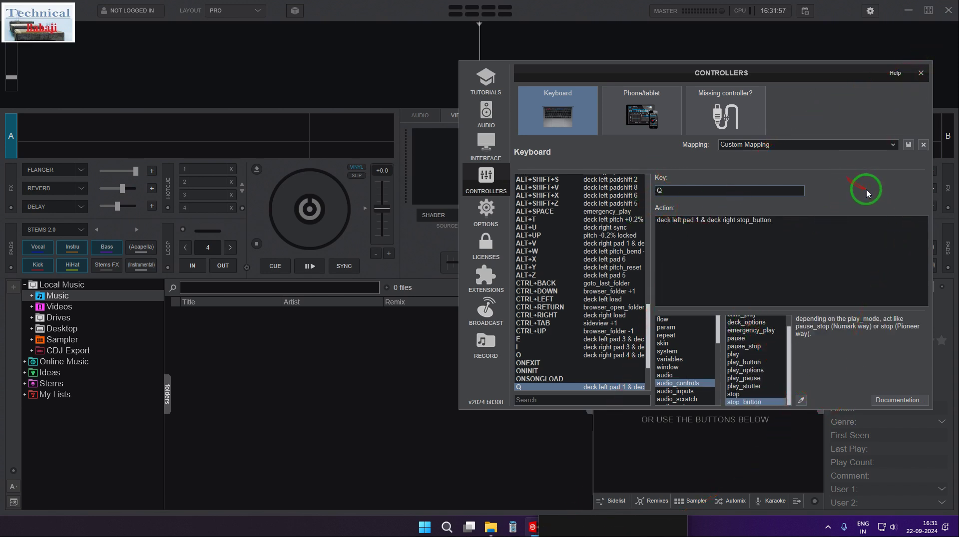
Examine the keyboard mapping actions assigned to the W, E, R, Y and U keys and close the settings window
key(w)
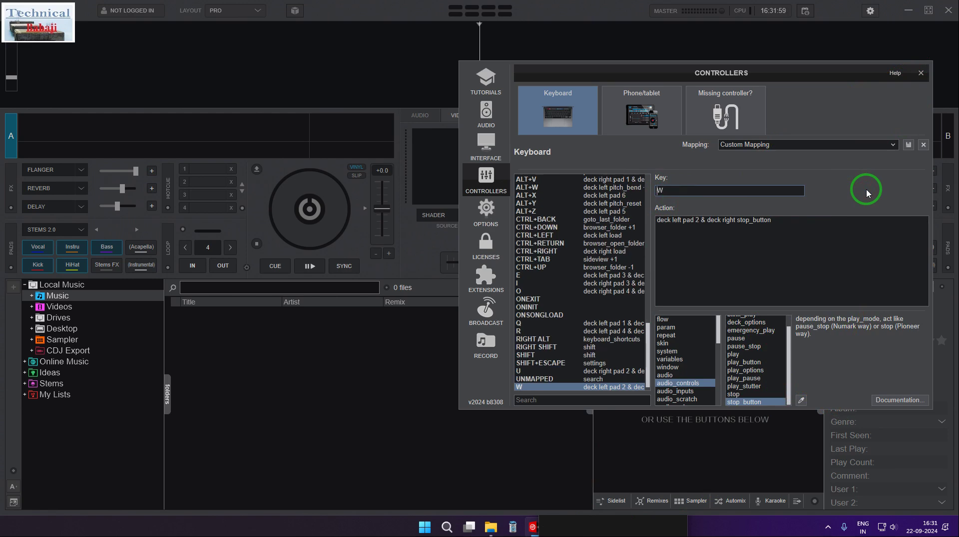
key(e)
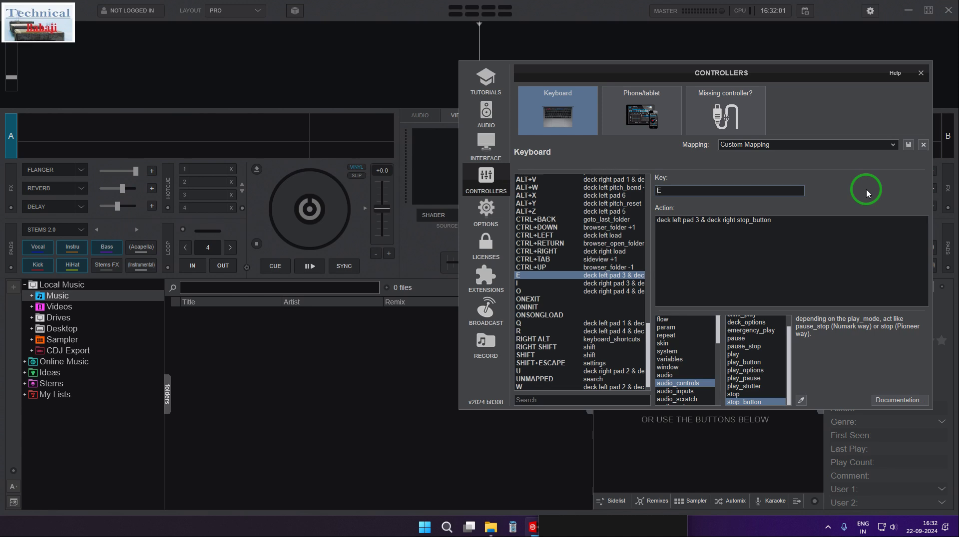
key(r)
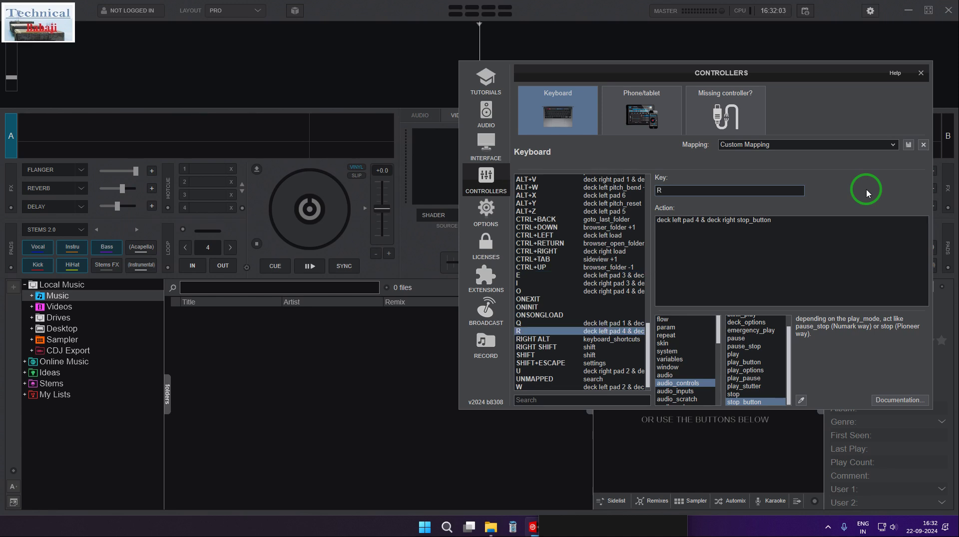
key(y)
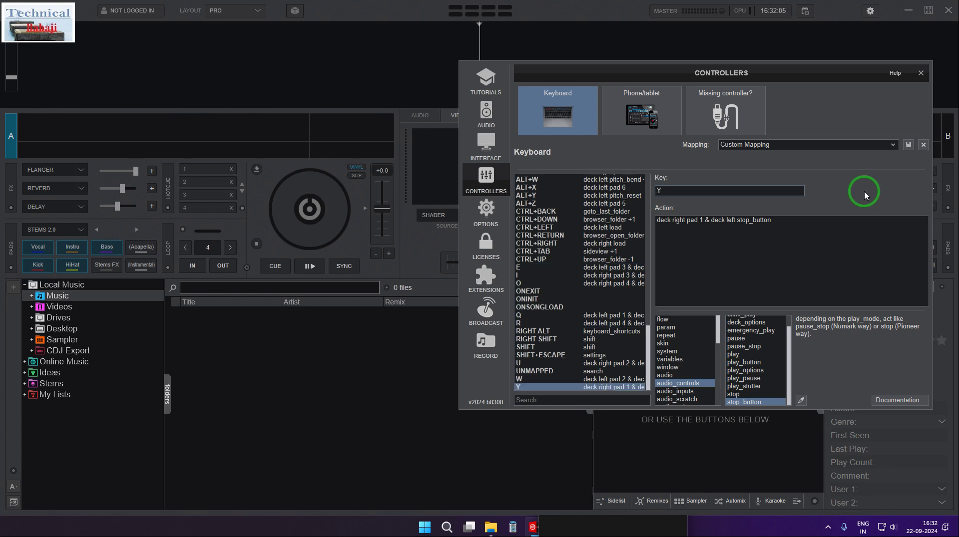
key(u)
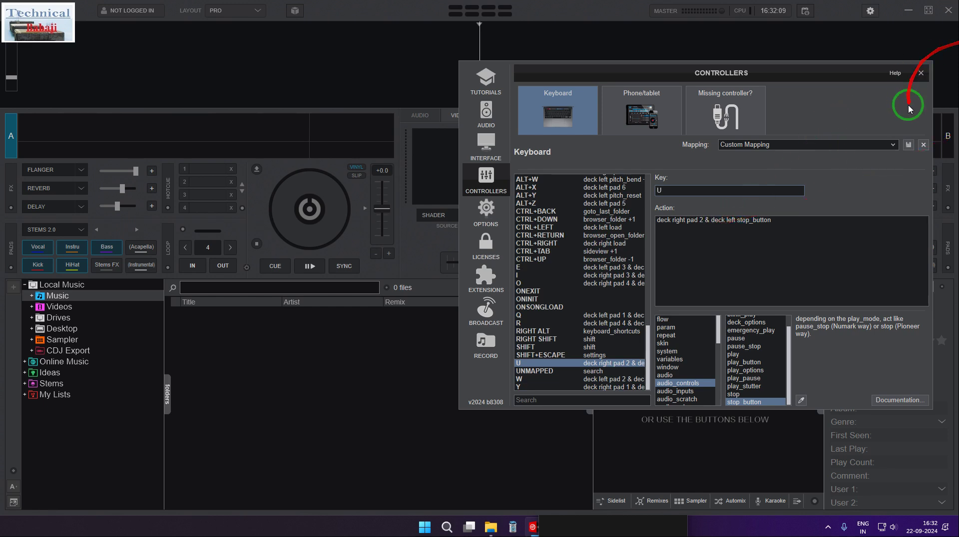
click(920, 73)
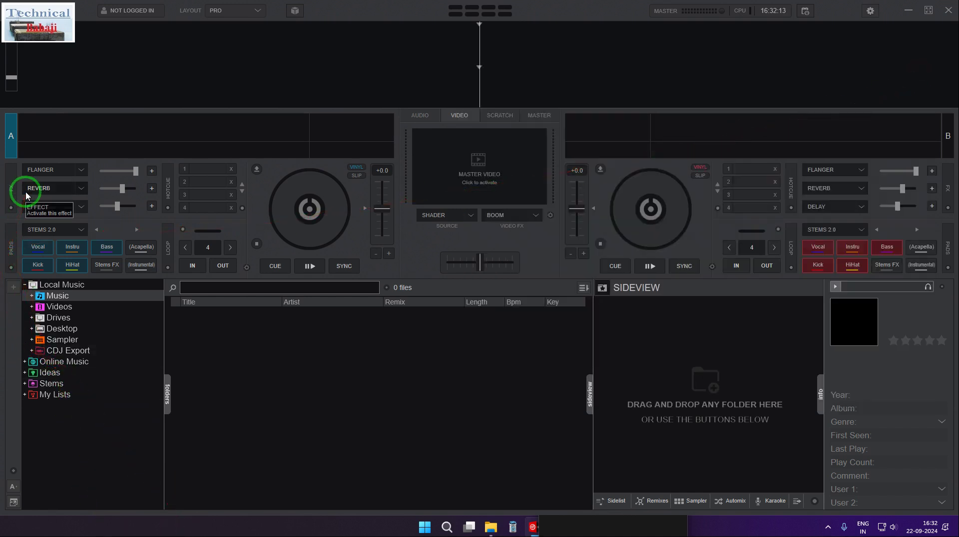
Activate the reverb and delay effects on deck A and assign its Stems FX pad to Vocal
click(44, 209)
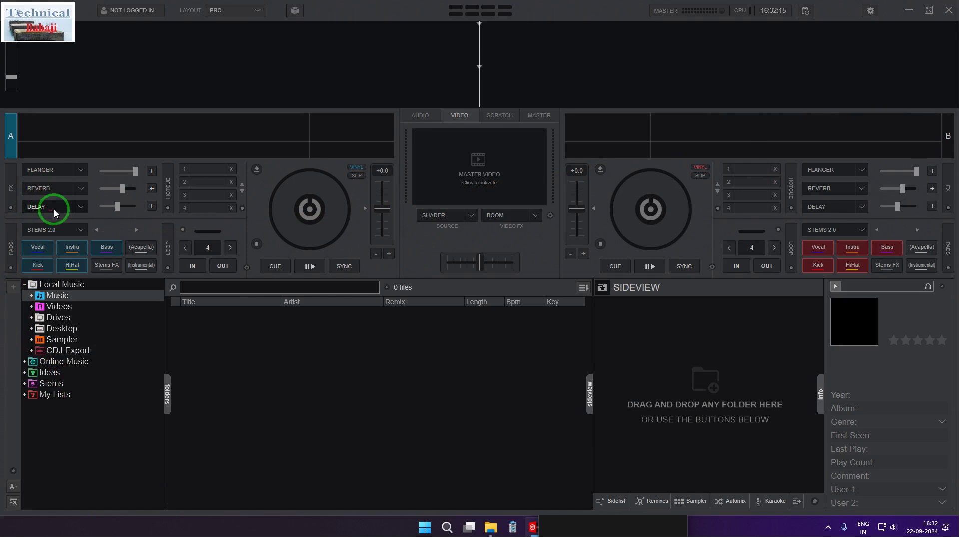
click(34, 188)
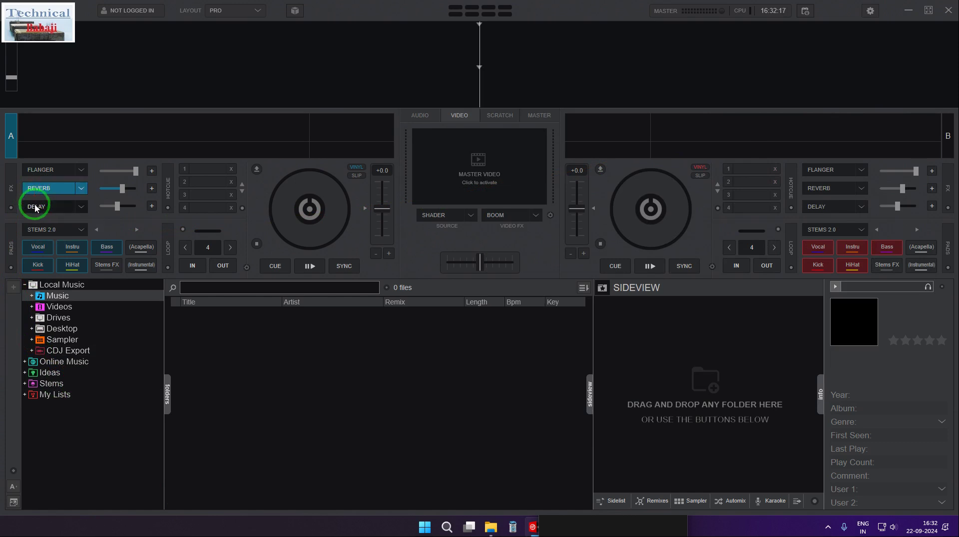
click(35, 207)
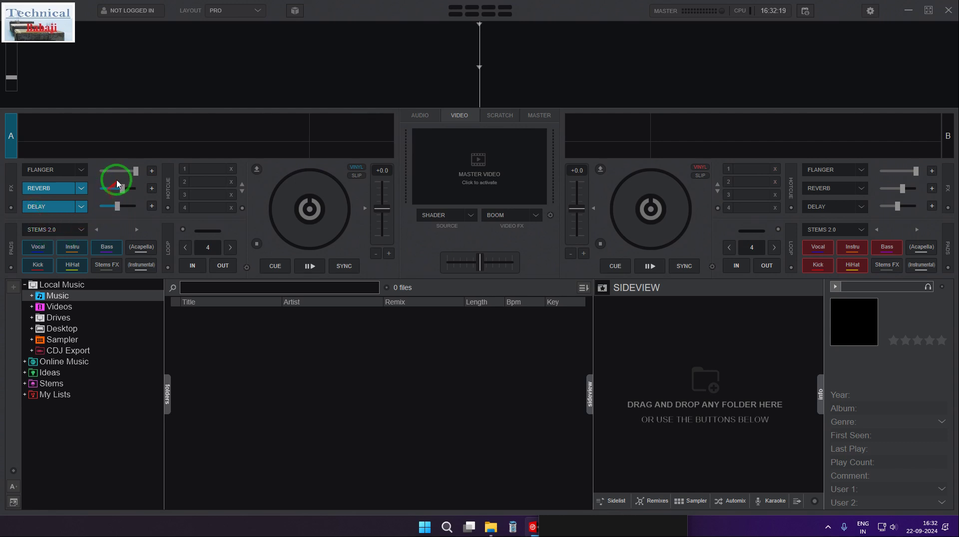
drag(106, 197, 104, 193)
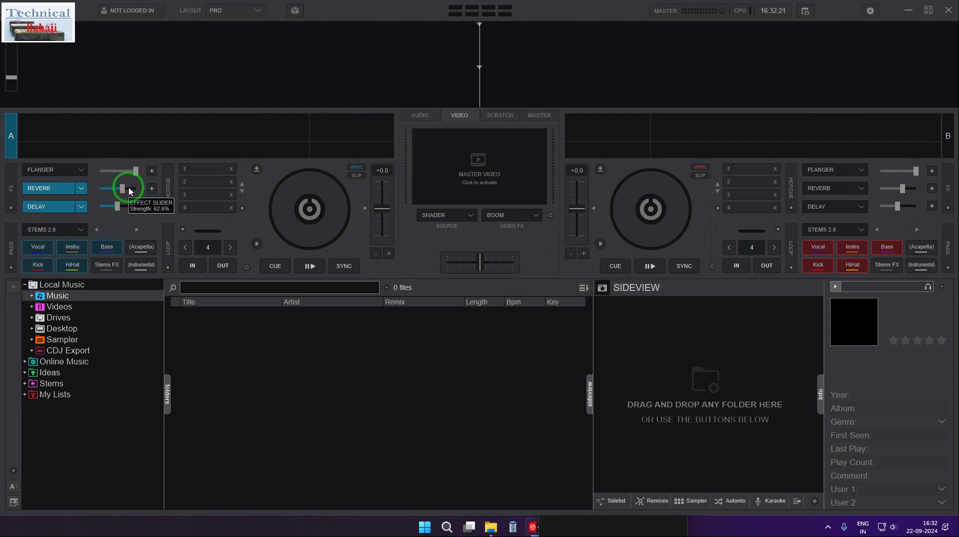
click(106, 272)
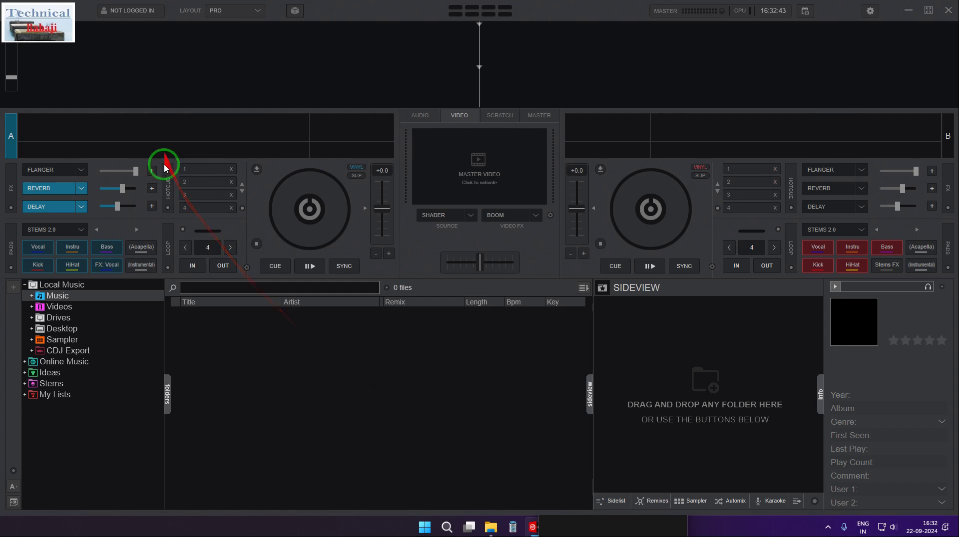
click(169, 194)
click(169, 194)
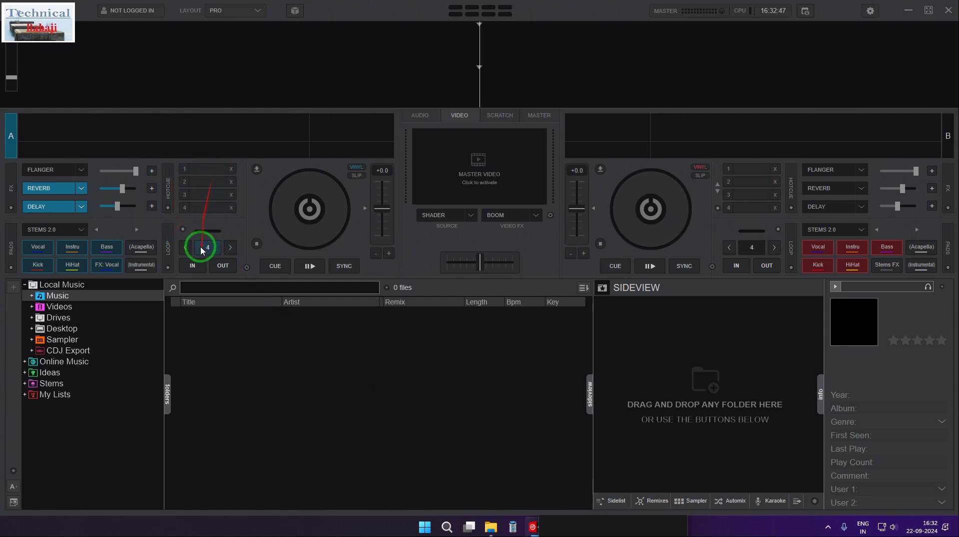
click(81, 230)
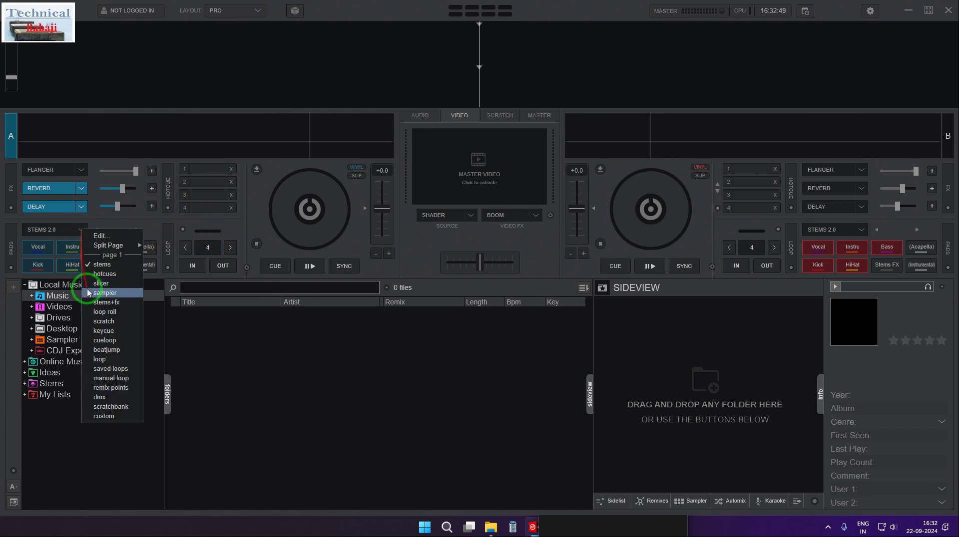
click(275, 183)
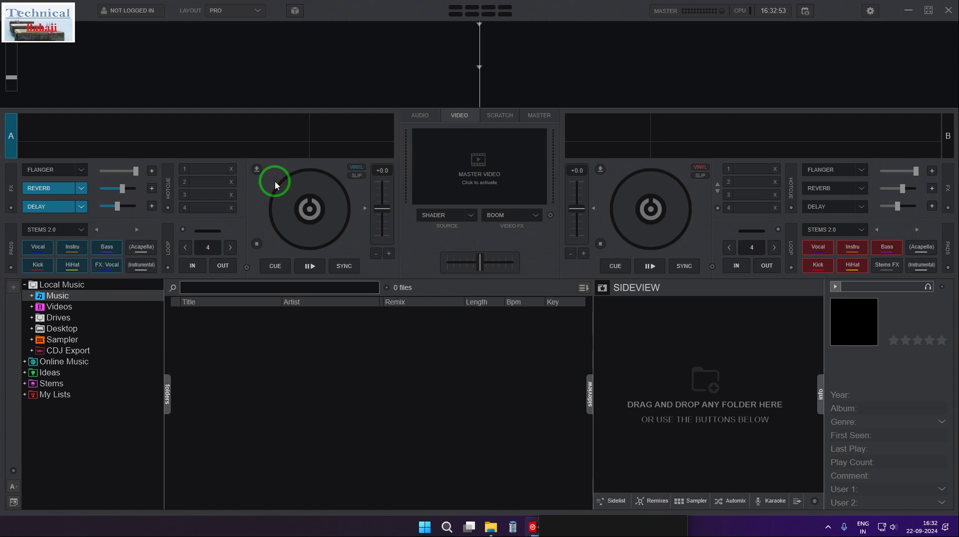
Activate the reverb and delay effects on deck B
click(833, 189)
click(825, 208)
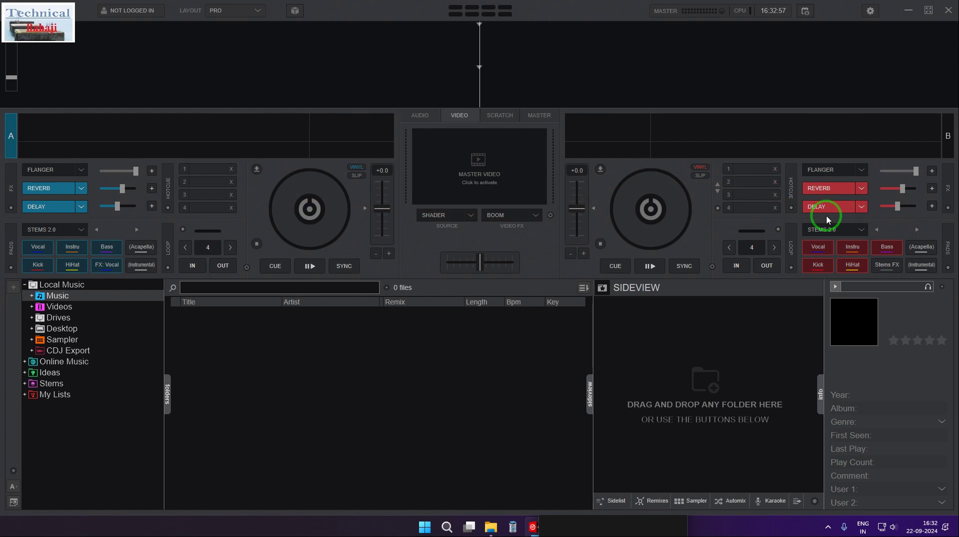
Switch to a new File Explorer window and open the All Types of Video (G:) drive
key(super+e)
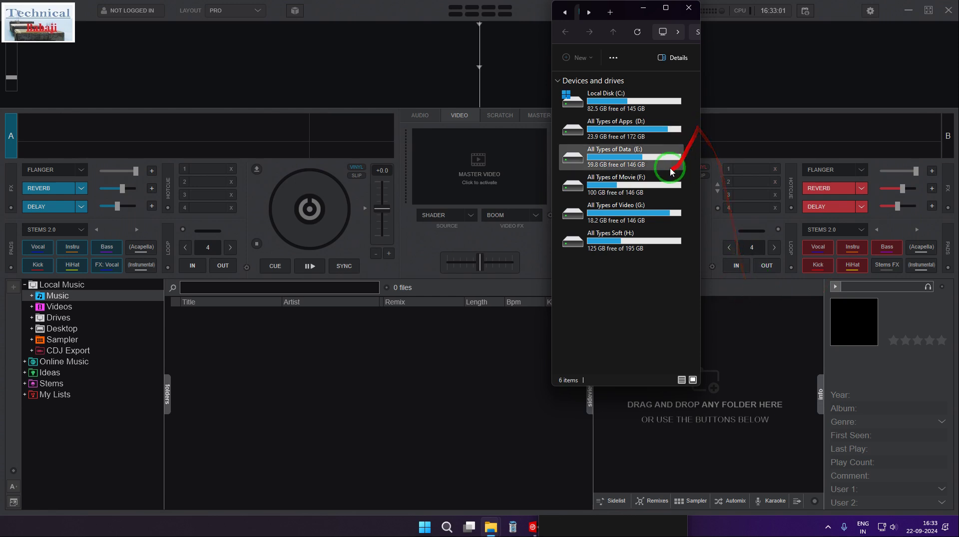
double_click(637, 215)
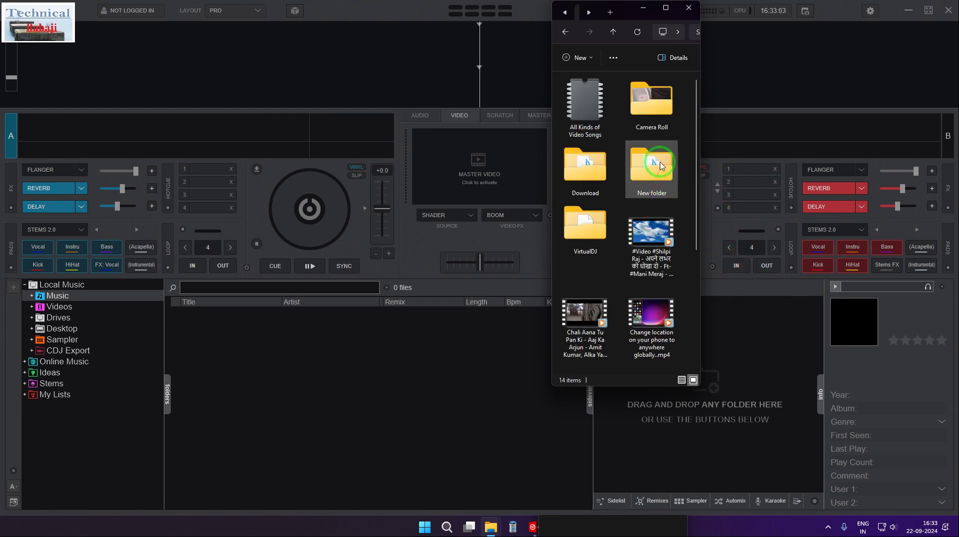
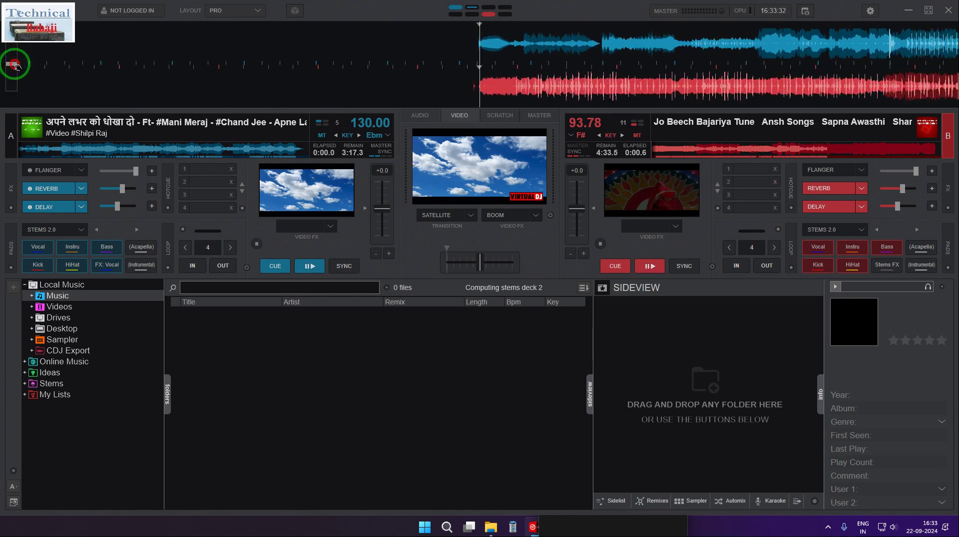
Move deck A's playback position to about 0:28.4 and store it as the first hot cue
drag(899, 39, 585, 43)
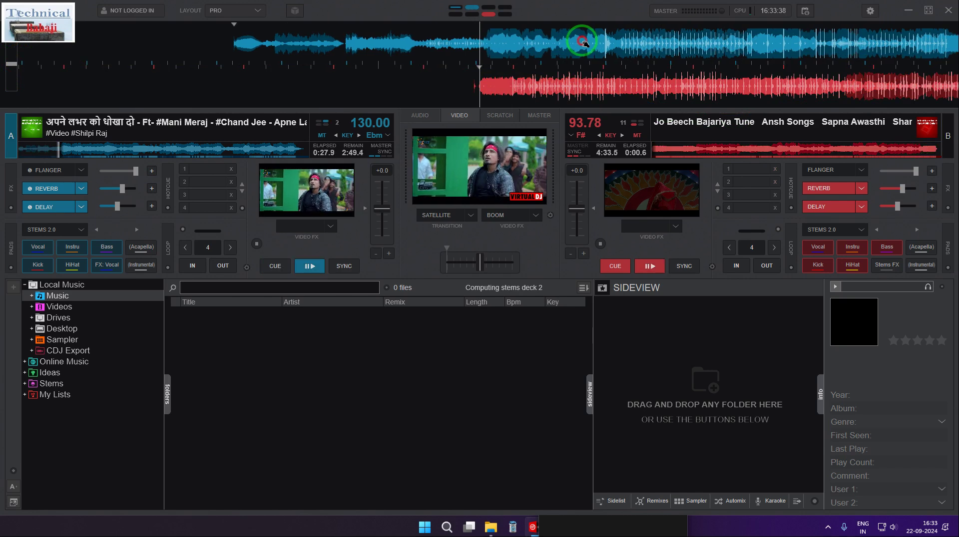
drag(585, 43, 578, 52)
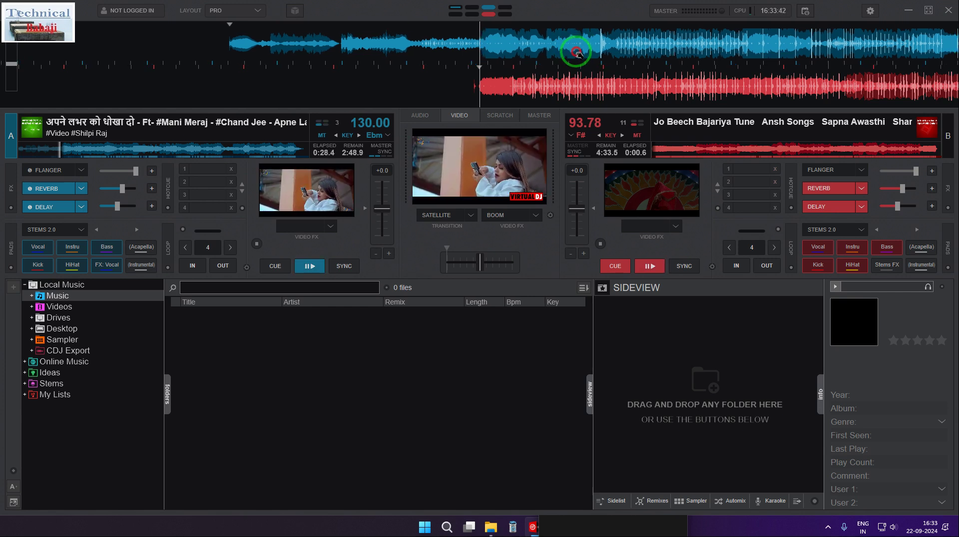
click(212, 169)
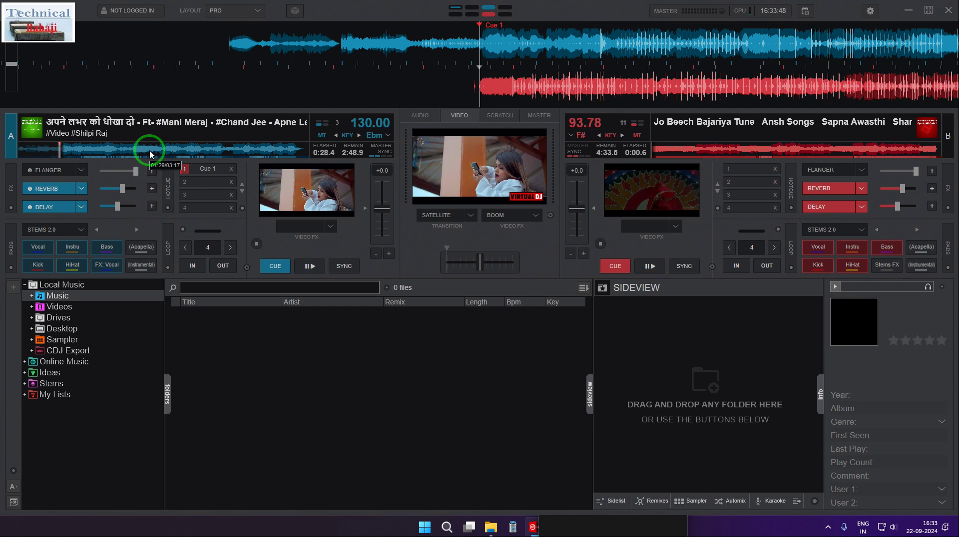
Move deck A's playback position to about 2:25.2 and store it as the second hot cue
click(235, 153)
drag(590, 43, 595, 44)
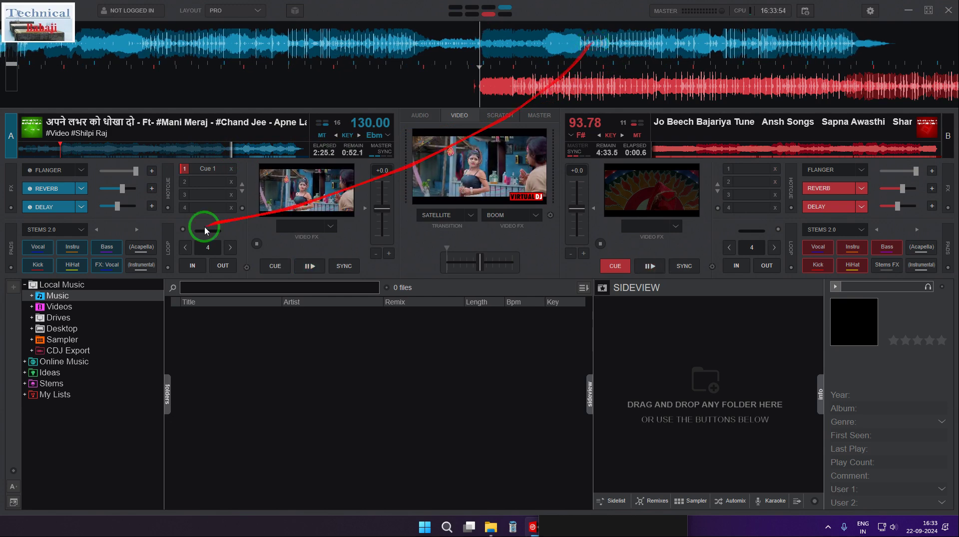
click(206, 182)
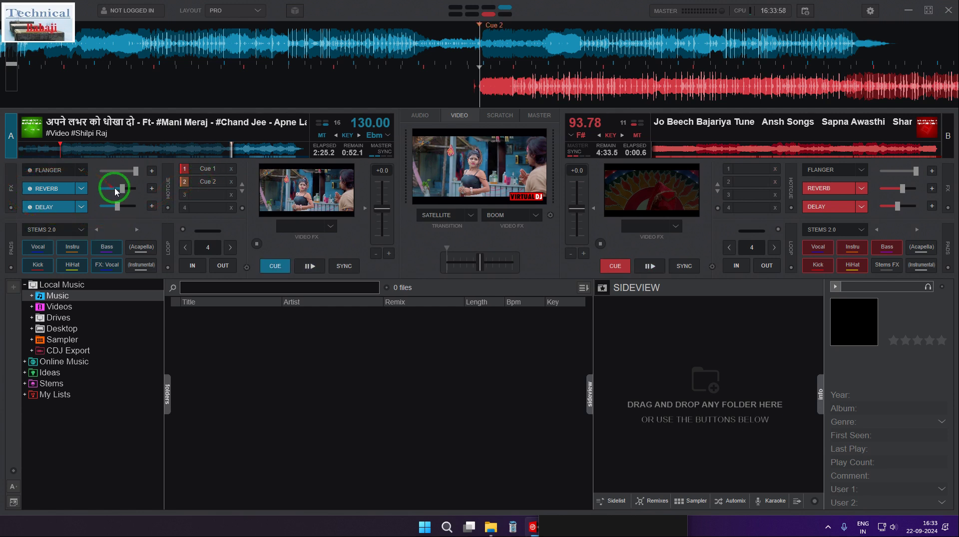
Slow deck A down by setting its pitch to about -11.6%
click(385, 192)
scroll(390, 201, up, 3)
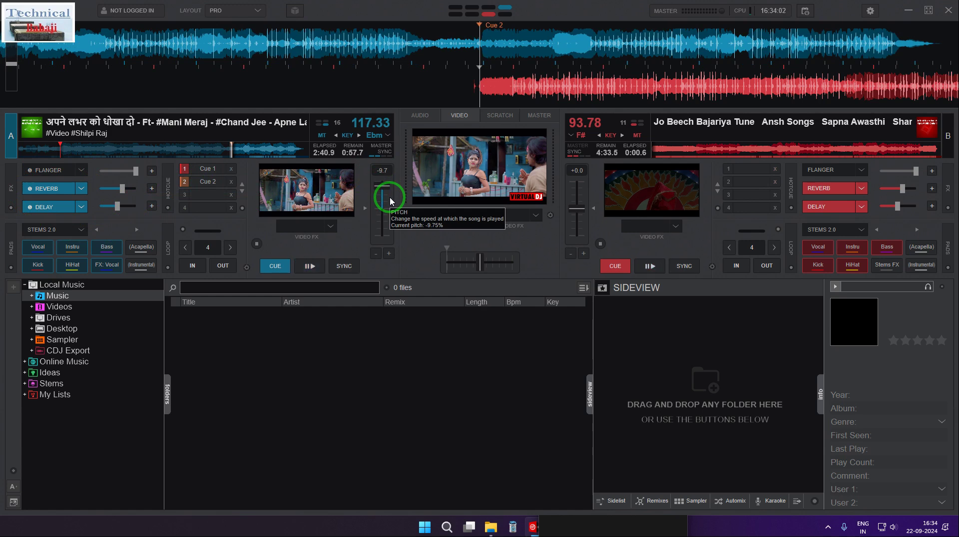
mouse_move(390, 201)
mouse_down()
mouse_move(392, 225)
mouse_move(393, 184)
mouse_up()
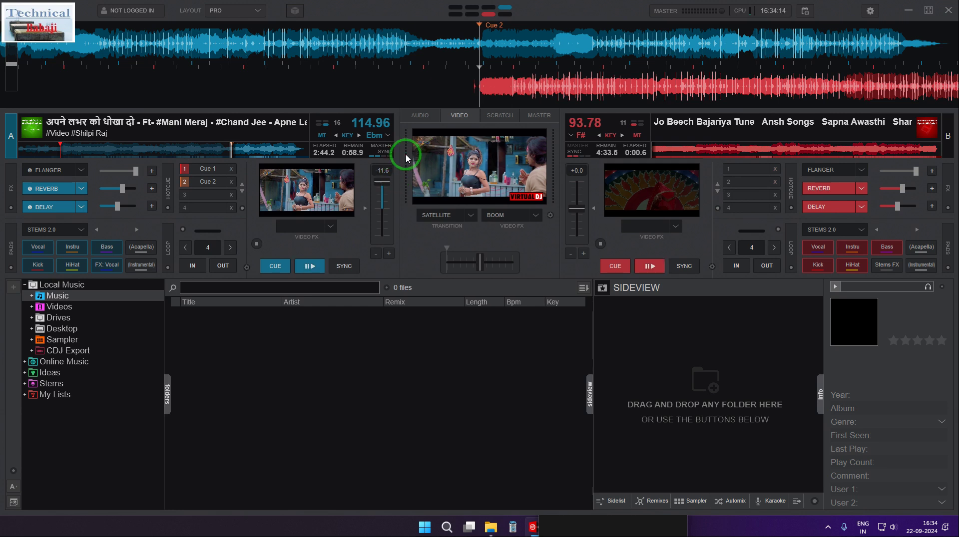
Bring up the audio mixer and lower deck A's volume fader to about the middle
click(418, 116)
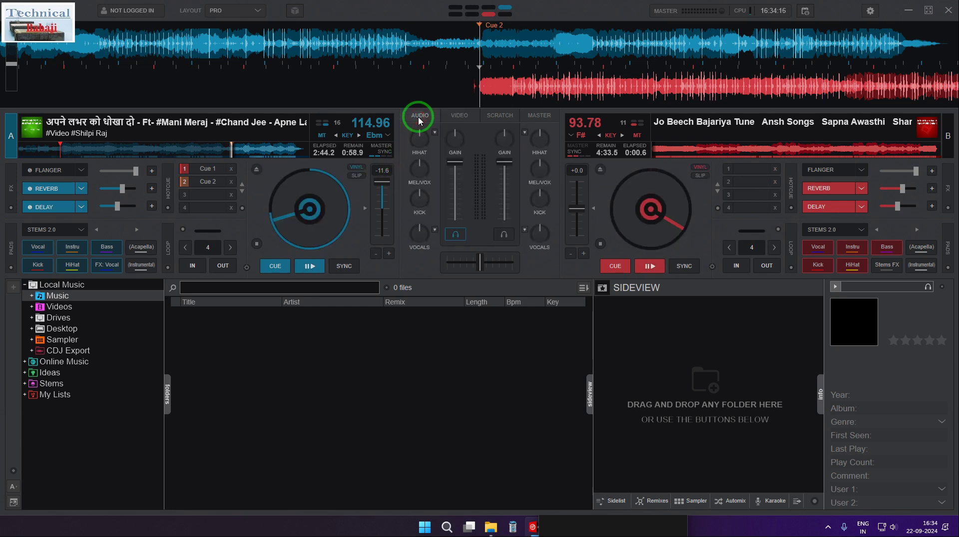
click(456, 195)
click(415, 220)
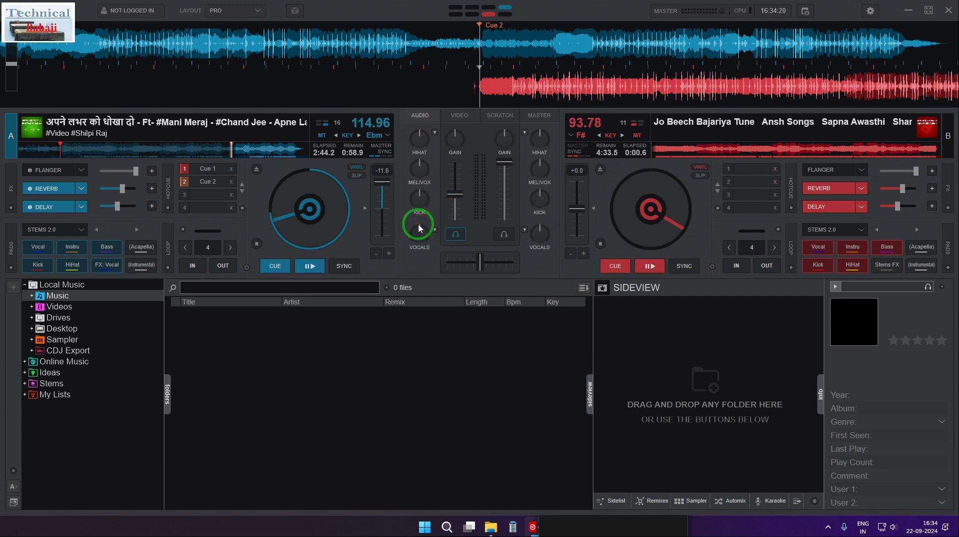
click(453, 196)
drag(456, 188, 456, 196)
Adjust deck A's vocals, melody and kick levels in the audio mixer, choosing reduced-quality stems for the unprepared track
click(429, 233)
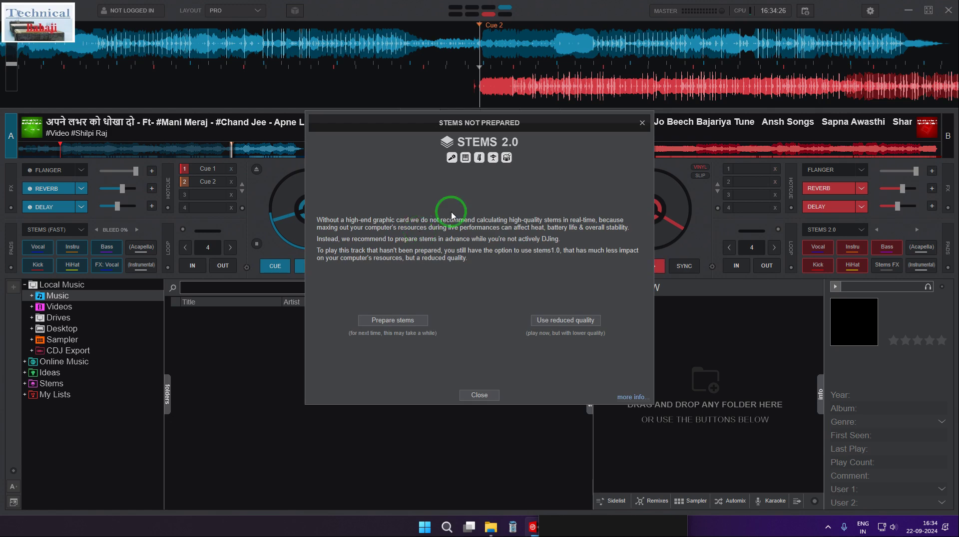
click(558, 320)
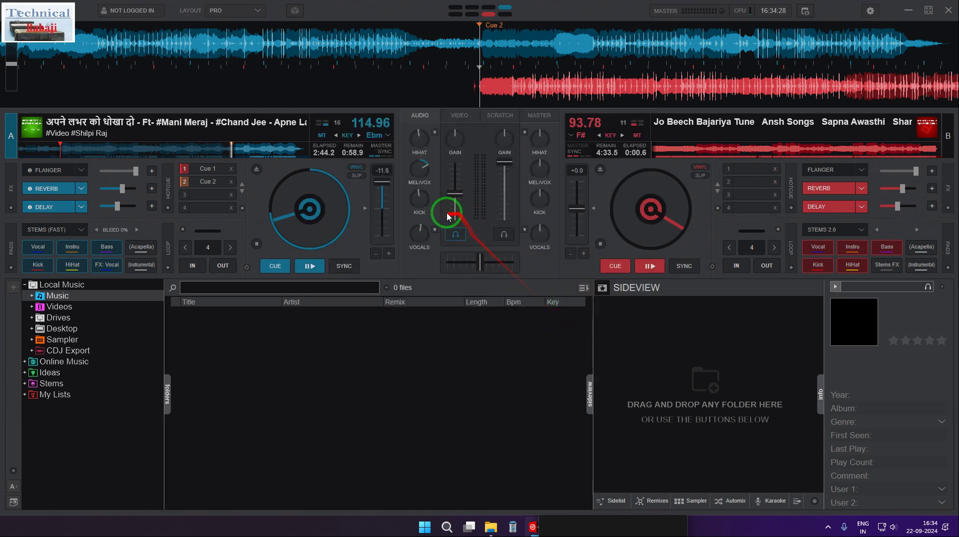
drag(423, 199, 423, 170)
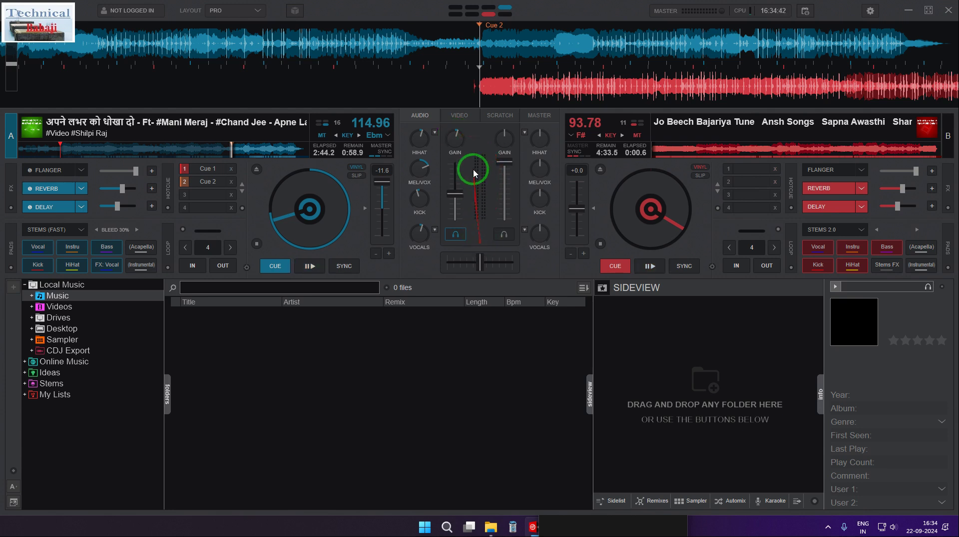
mouse_move(425, 167)
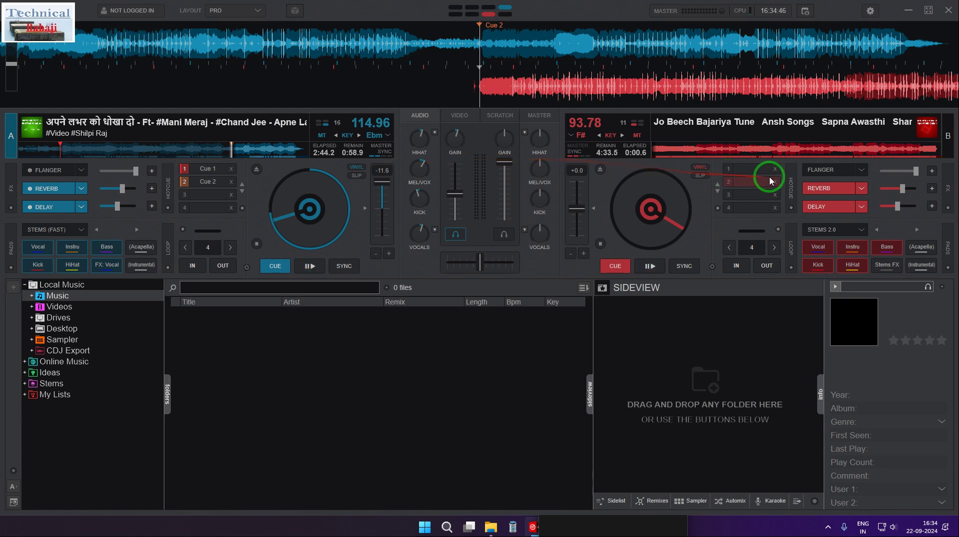
Slow deck B down by setting its pitch to about -6.7%
scroll(582, 211, up, 10)
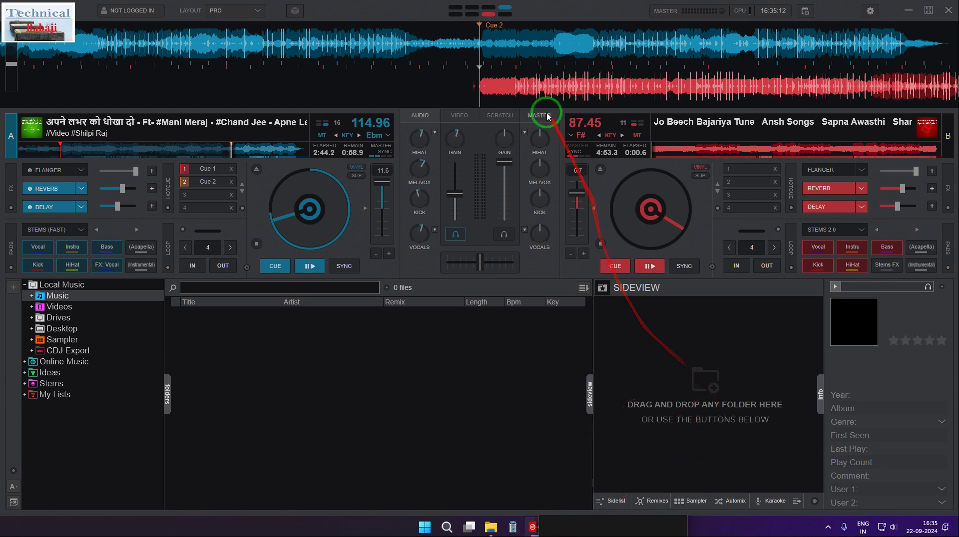
Lower deck B's volume fader to about the middle and enable its headphone monitoring
drag(506, 161, 506, 196)
click(502, 234)
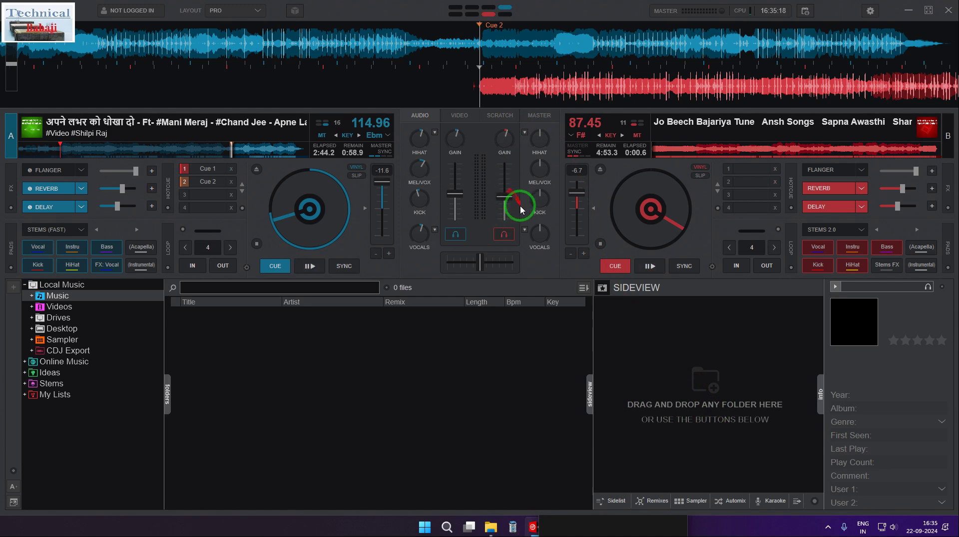
Adjust deck B's stem level knobs in the audio mixer
drag(547, 232, 544, 228)
scroll(544, 198, up, 2)
scroll(544, 172, down, 2)
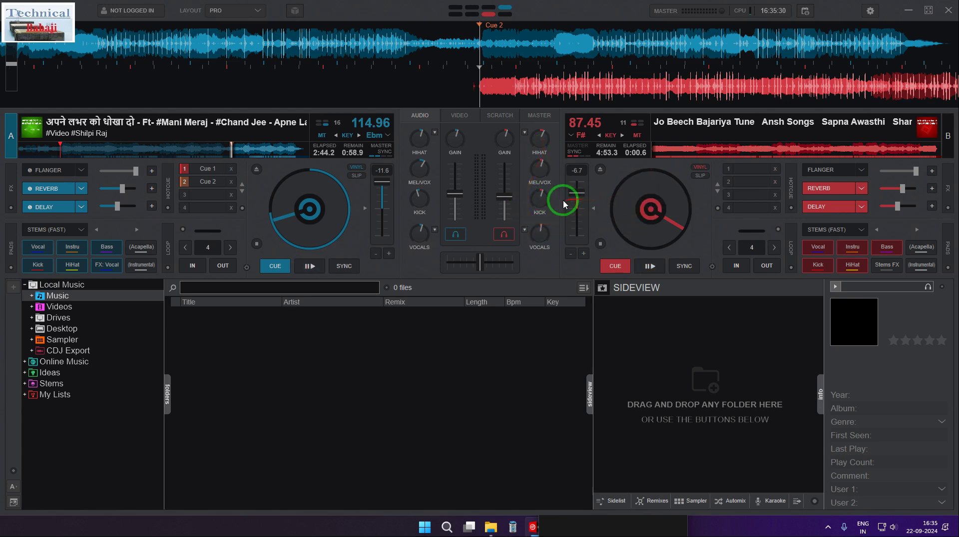
Set deck B's pitch to about -8.2%
scroll(574, 193, up, 4)
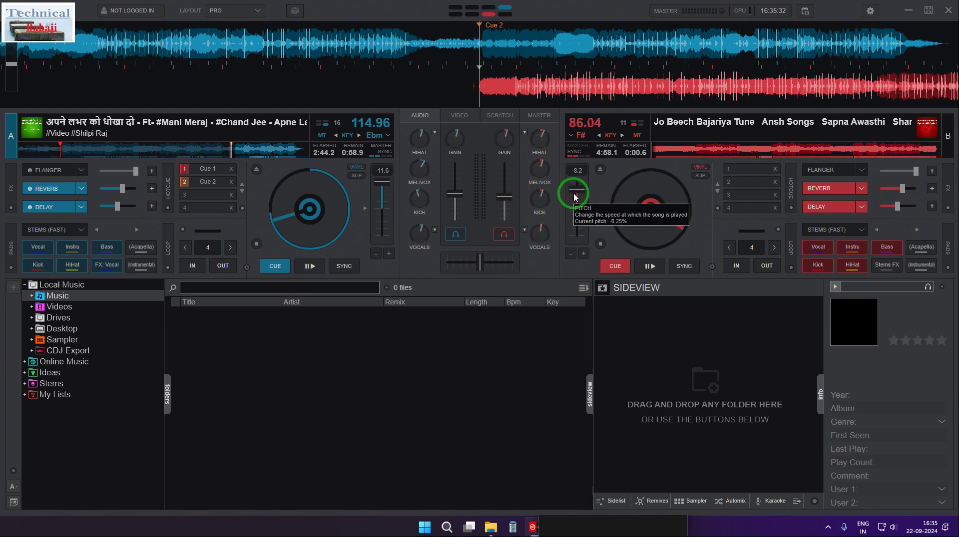
Slow deck B down by setting its pitch to -10.5%
scroll(574, 197, up, 3)
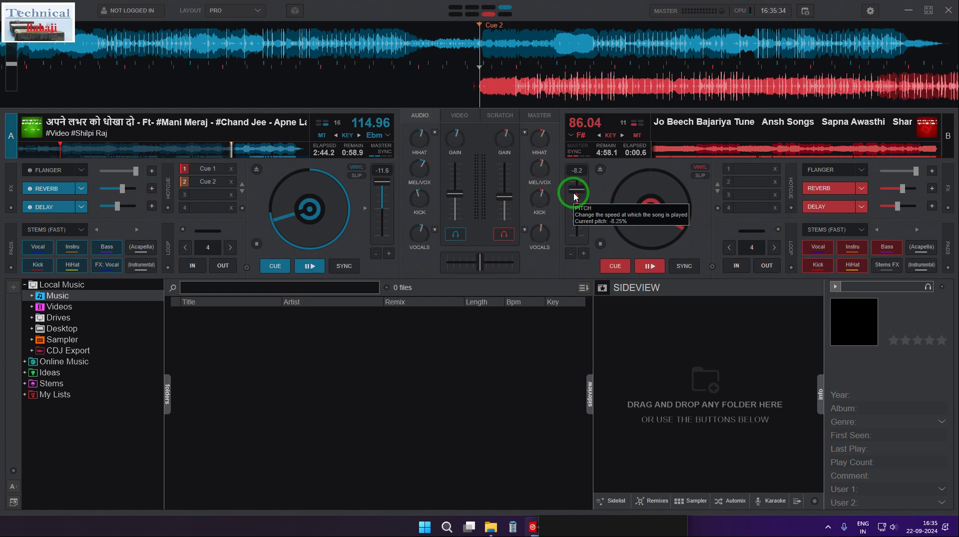
scroll(575, 198, up, 3)
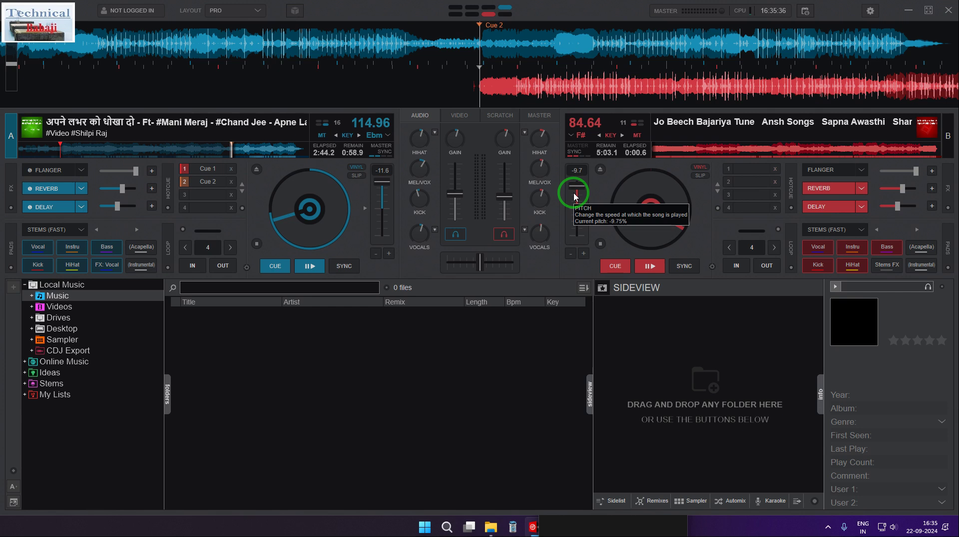
scroll(574, 197, up, 3)
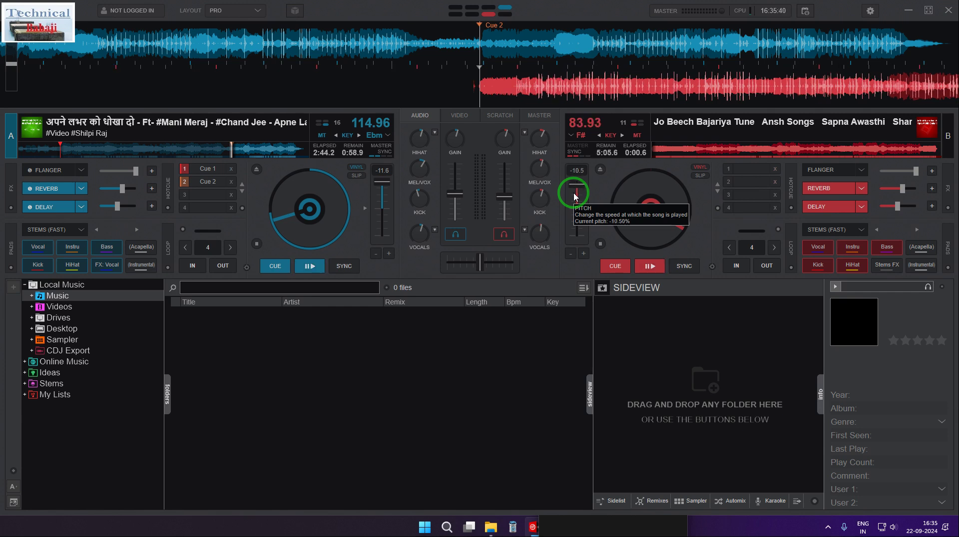
Move deck B's playback position to about 0:47 and store it as hot cue 1
click(693, 151)
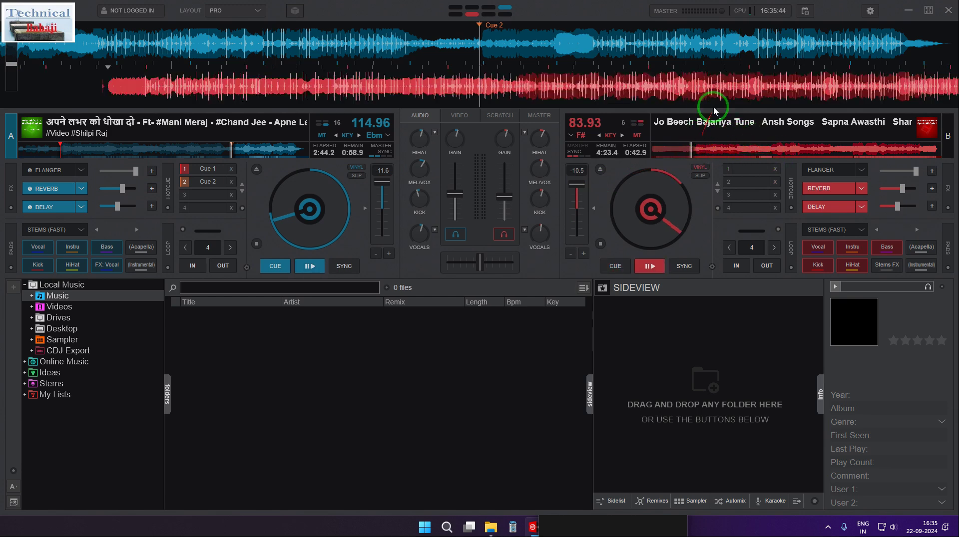
drag(676, 101, 584, 86)
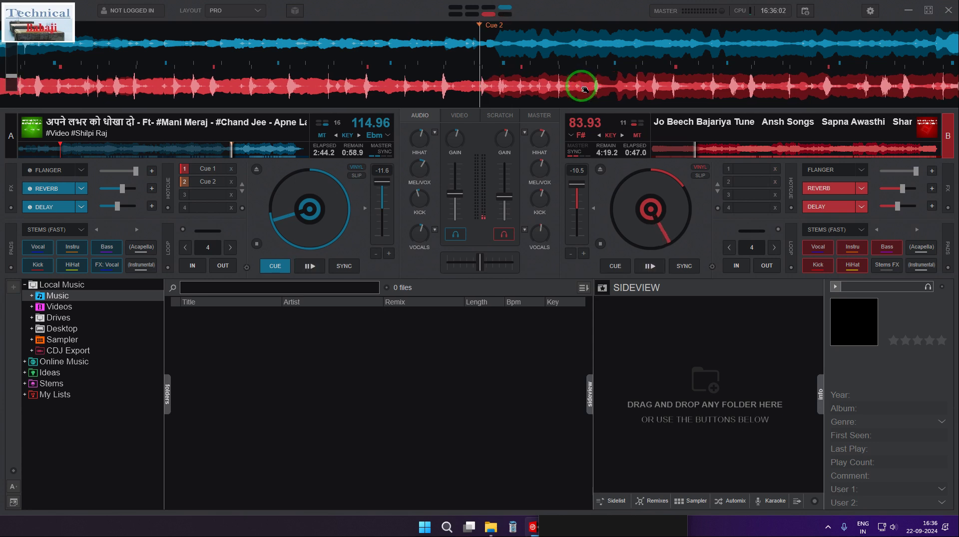
click(752, 169)
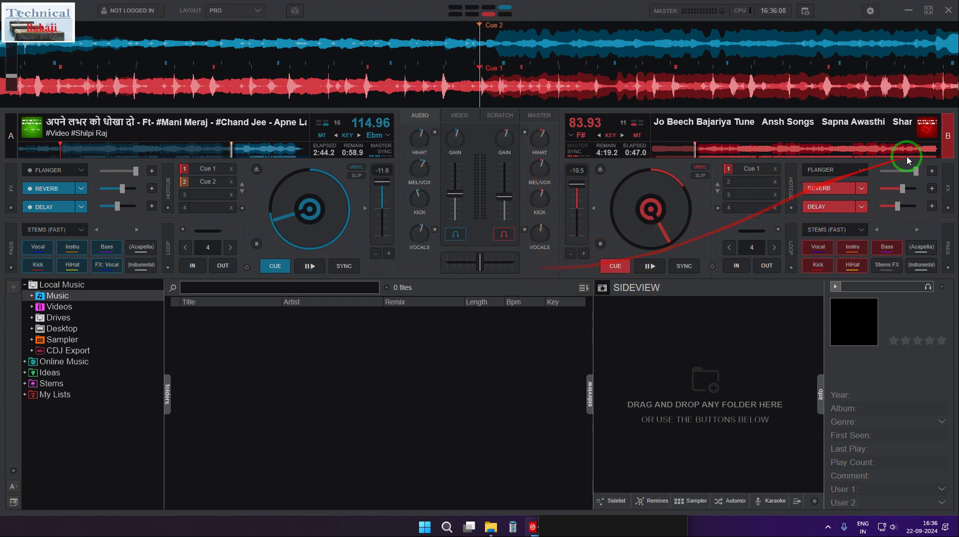
Set the stems FX pad to FX: Vocal on deck B and on deck A
click(893, 269)
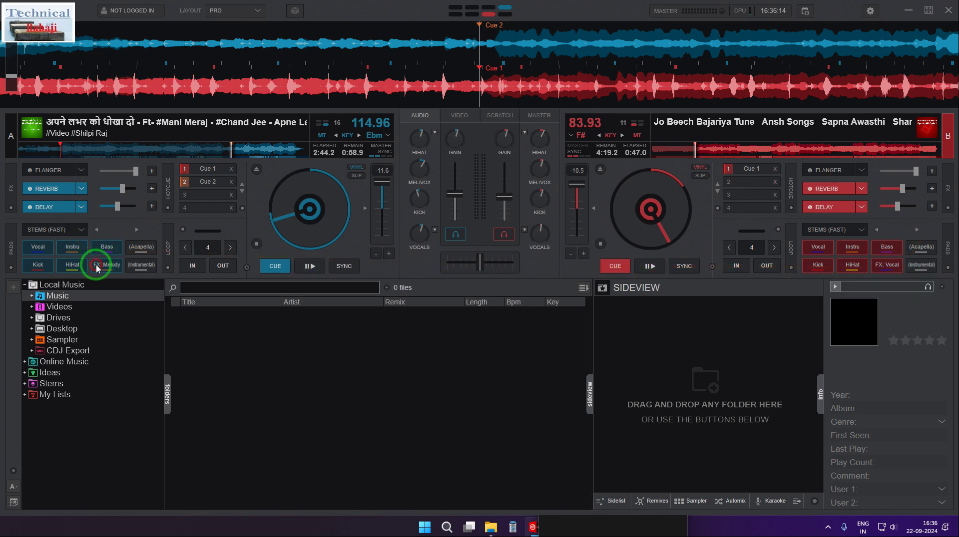
click(100, 271)
click(101, 271)
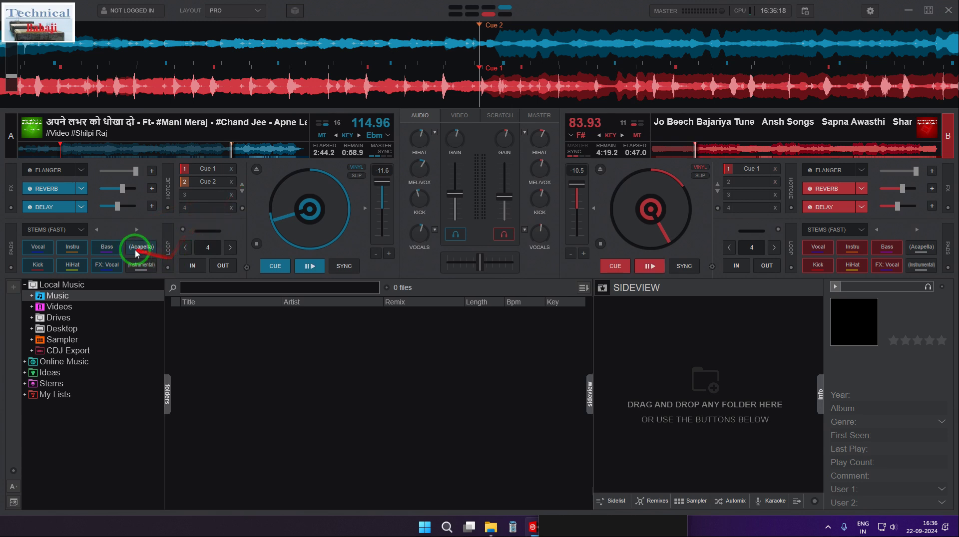
Switch the pad pages of both decks from stems to hotcues
click(81, 230)
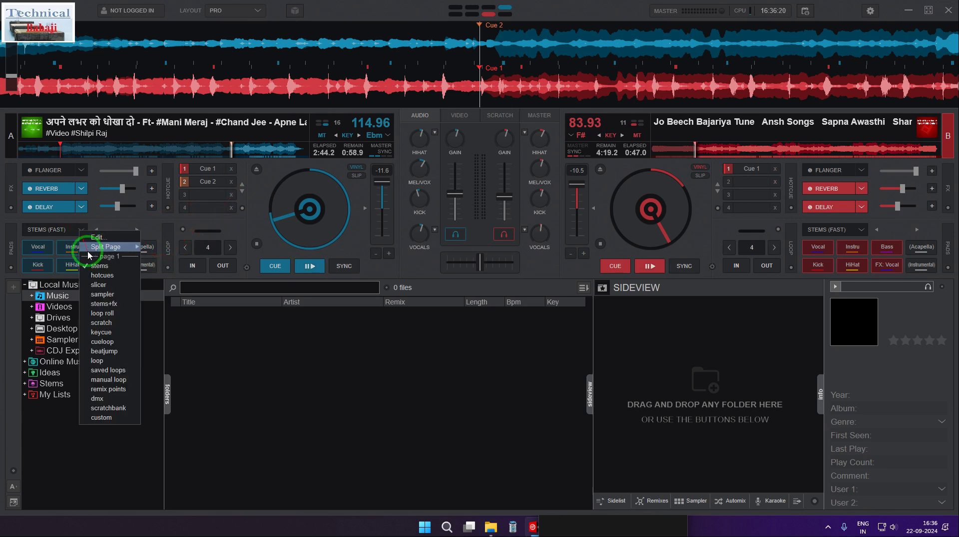
click(101, 276)
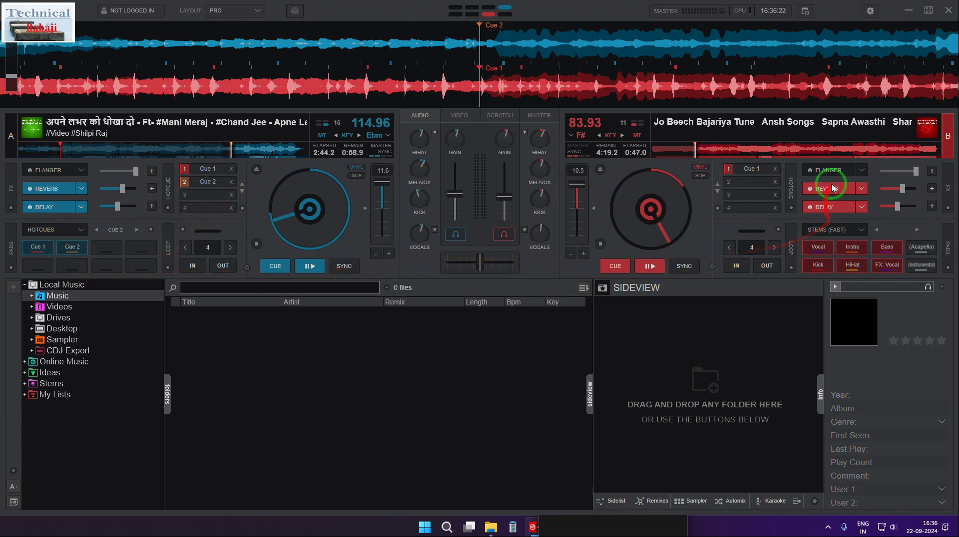
click(858, 231)
click(882, 276)
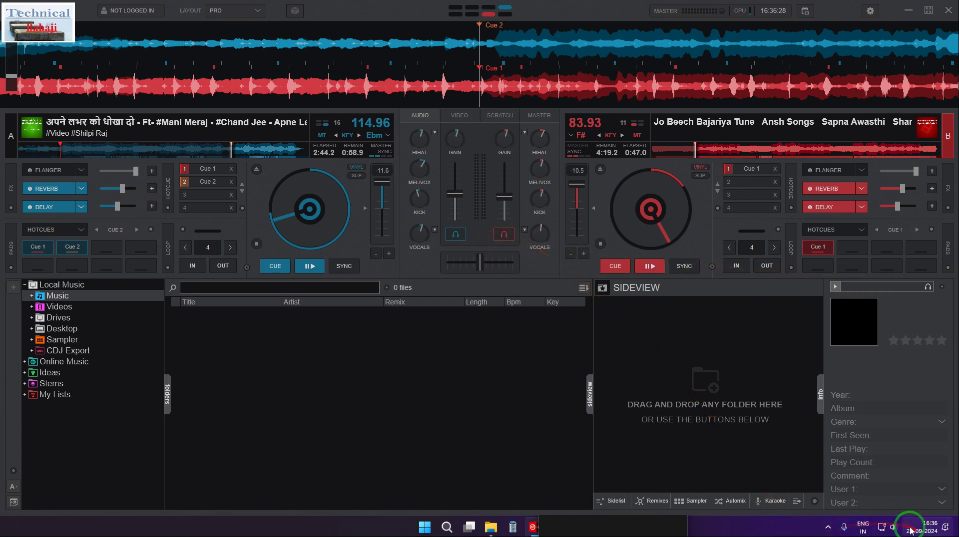
Try AAA-0 (NVIDIA High Definition Audio) and Speakers (2- USB PnP Sound Device) as the Windows sound output
click(894, 528)
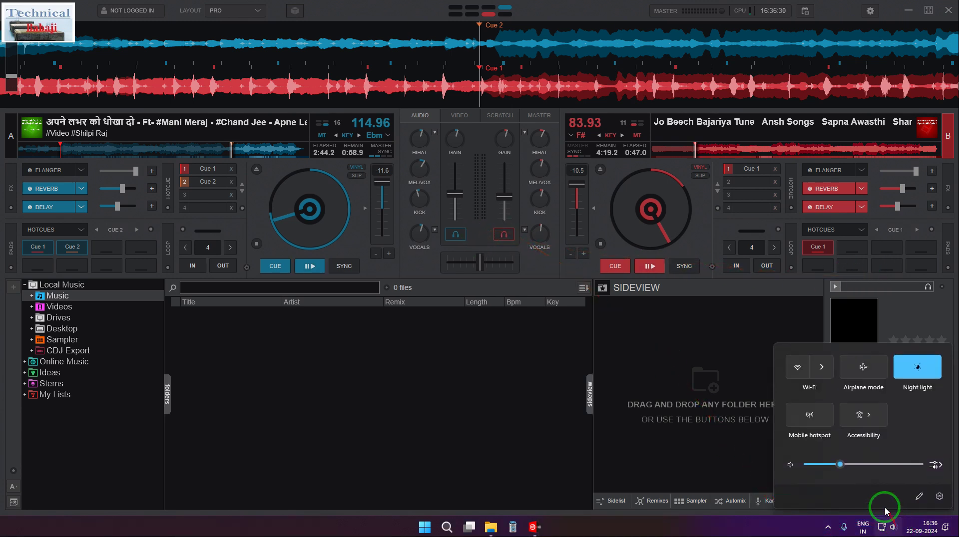
click(941, 466)
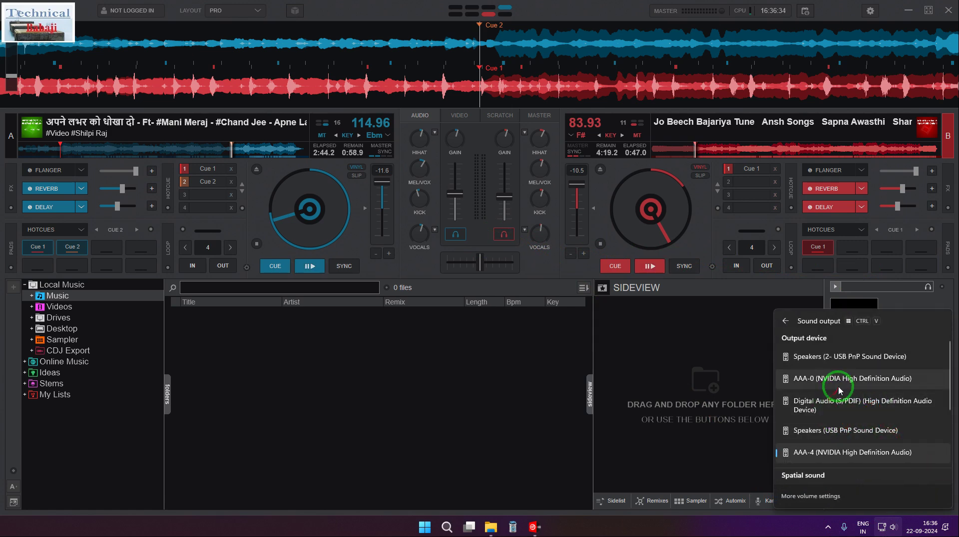
click(839, 390)
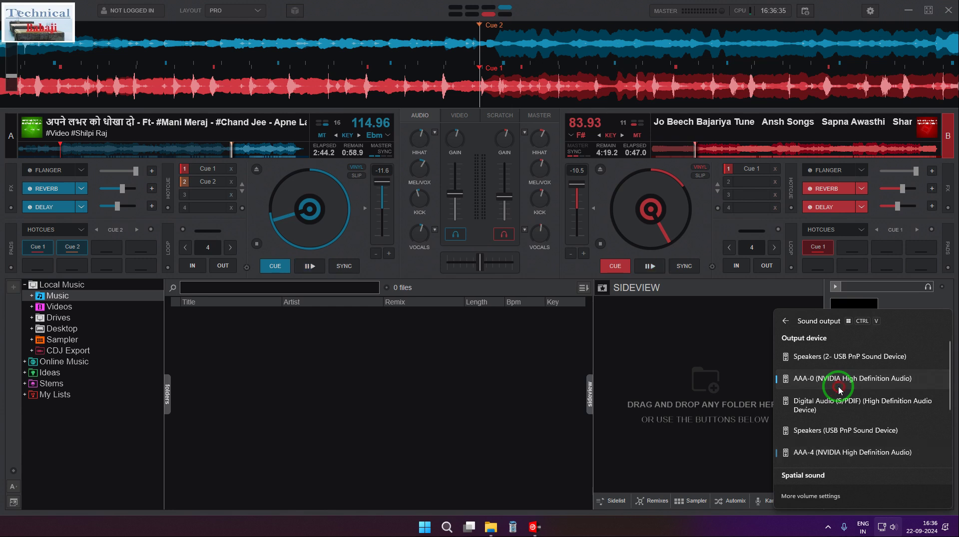
click(784, 323)
click(935, 461)
click(856, 360)
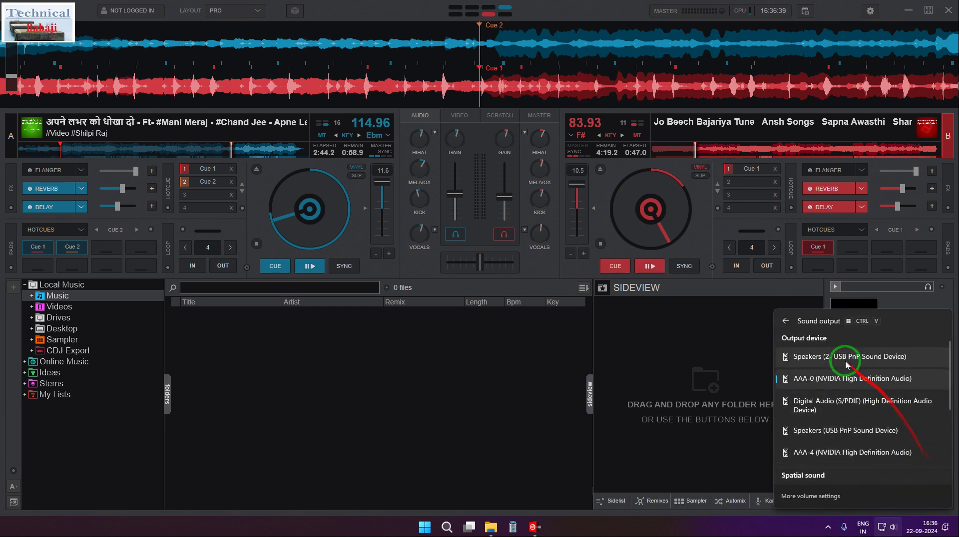
click(784, 324)
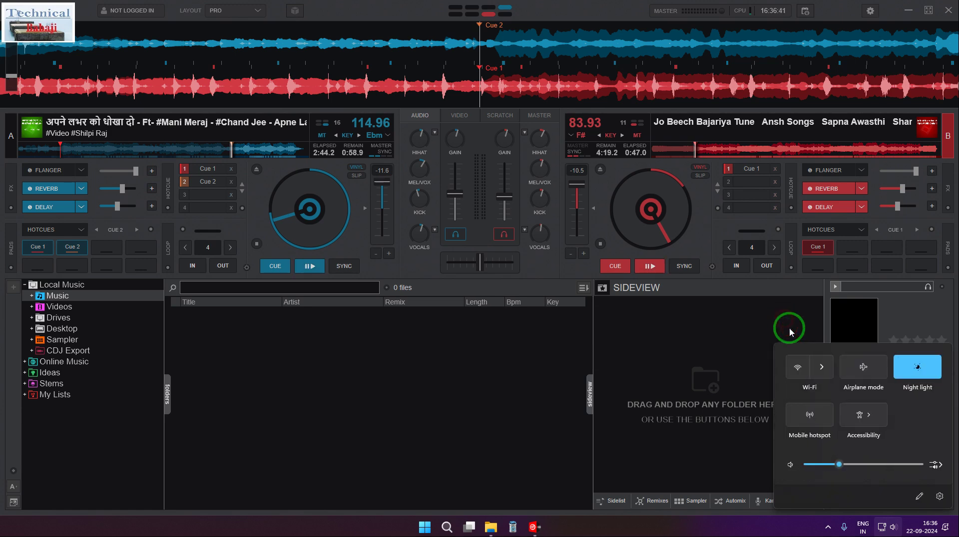
Switch the Windows sound output to Speakers (USB PnP Sound Device) and raise the system volume to about 80%
click(935, 468)
click(833, 431)
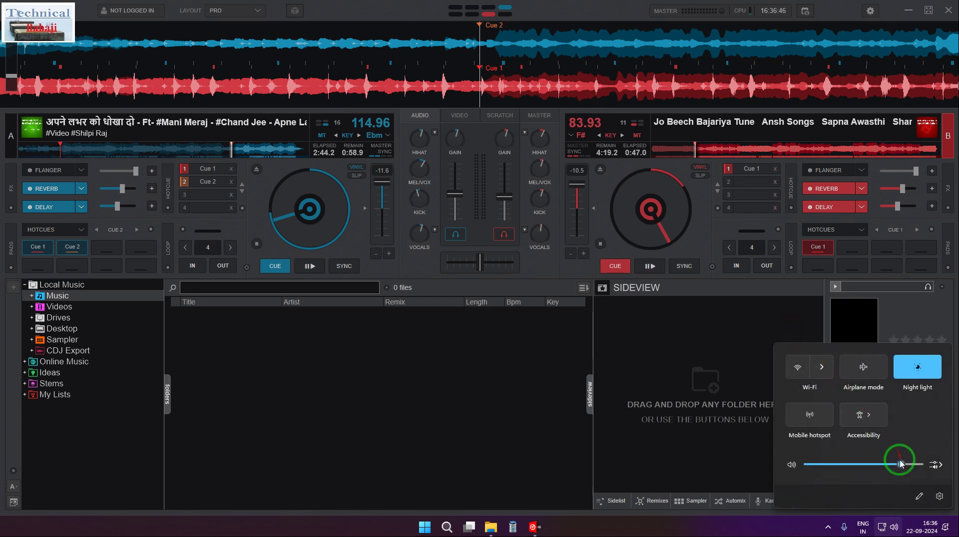
click(602, 204)
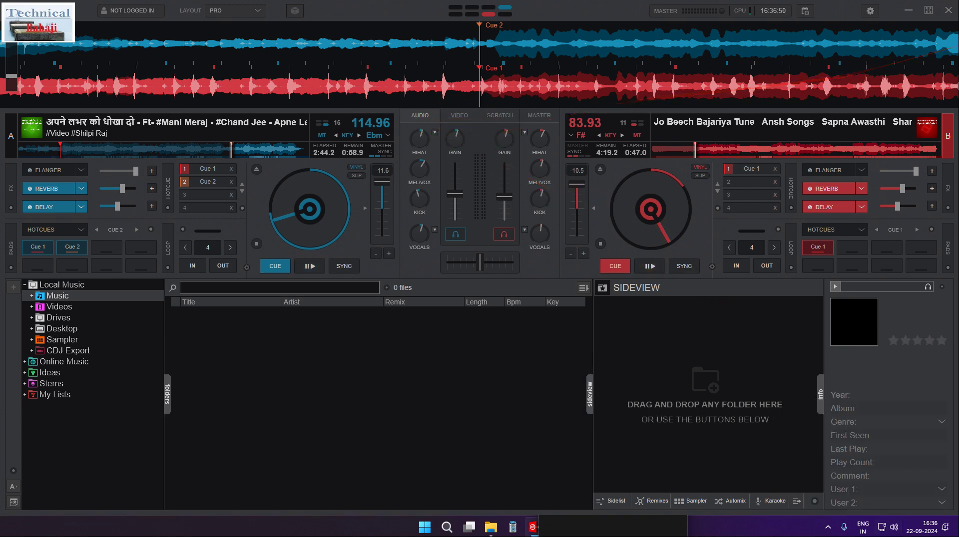
Open the advanced editor of the custom keyboard mapping and review the action assigned to the Q key
click(870, 11)
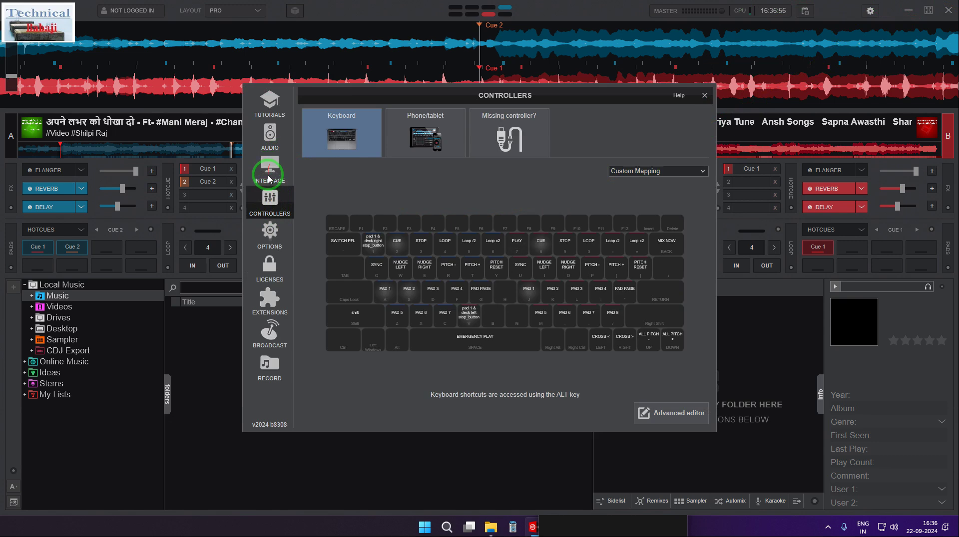
click(649, 412)
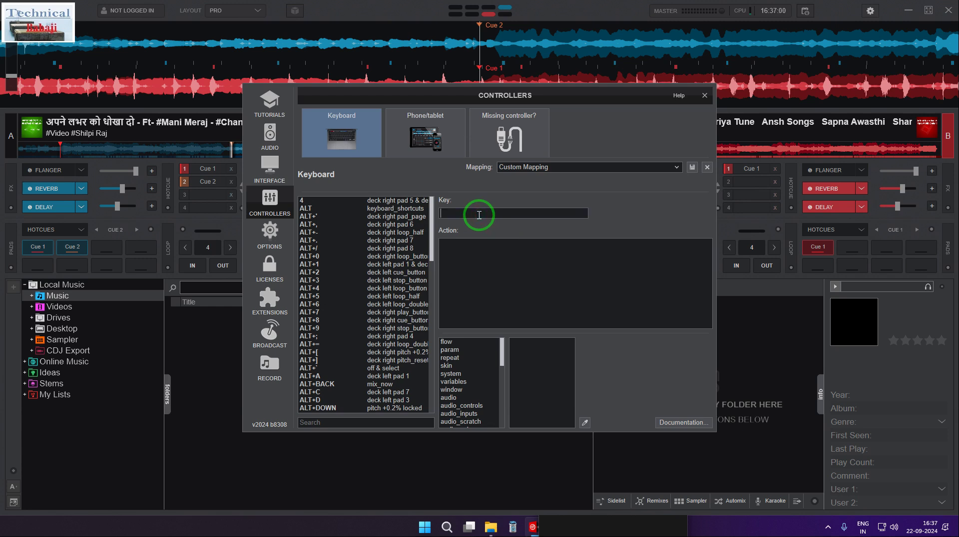
key(q)
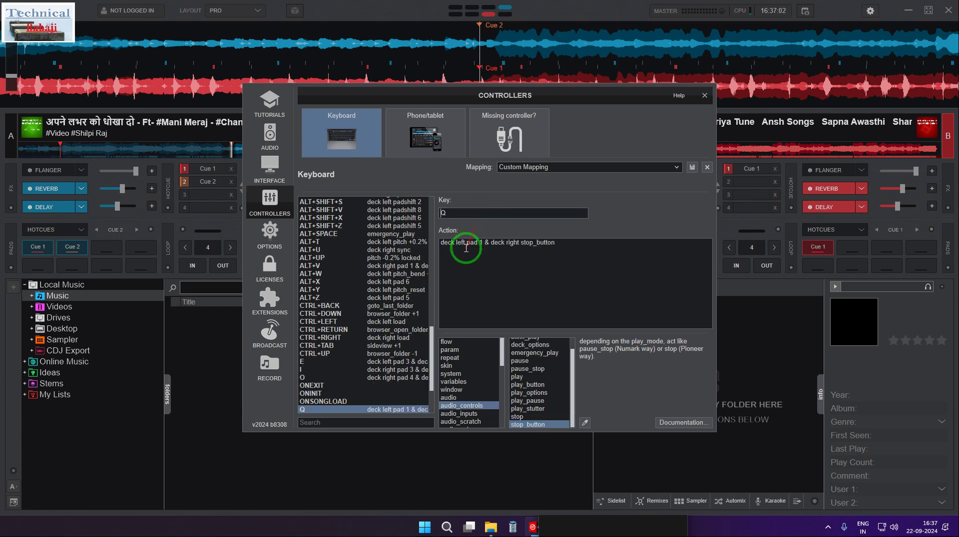
drag(578, 95, 701, 111)
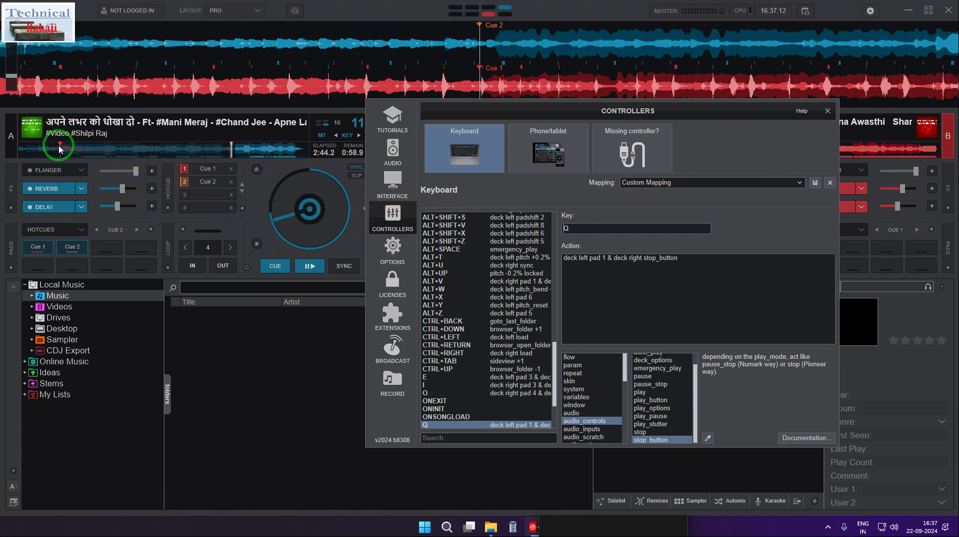
key(alt+x)
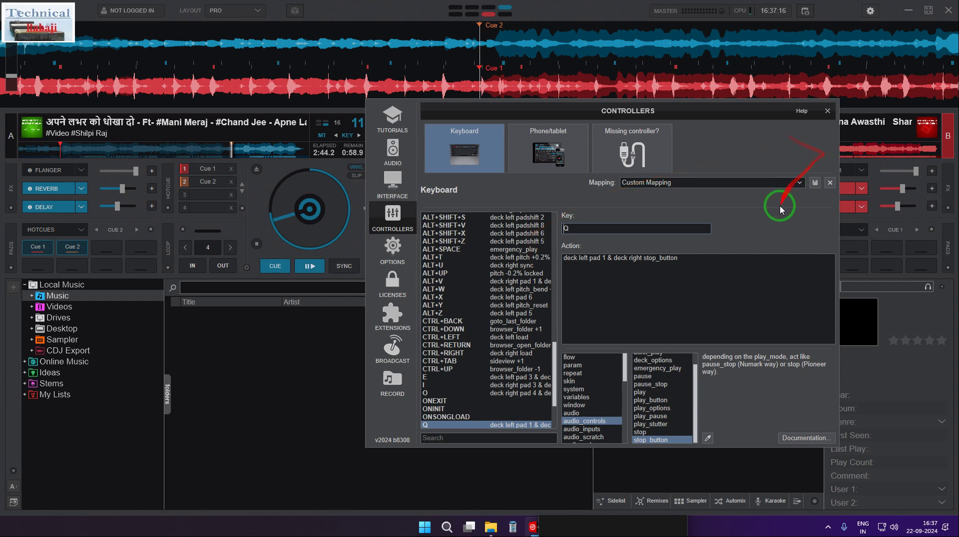
key(alt+x)
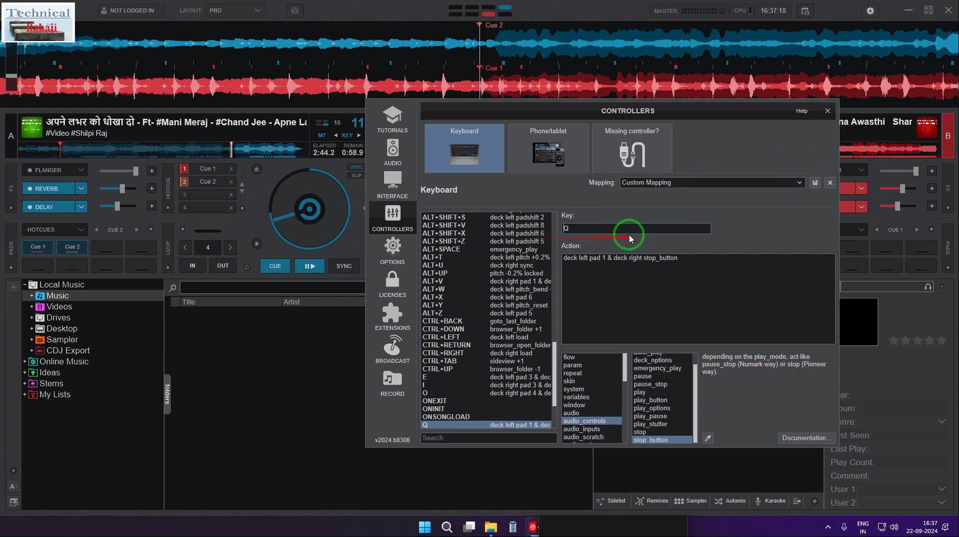
Review the actions mapped to the W and Y keys, comparing them with the decks' hot cues
key(w)
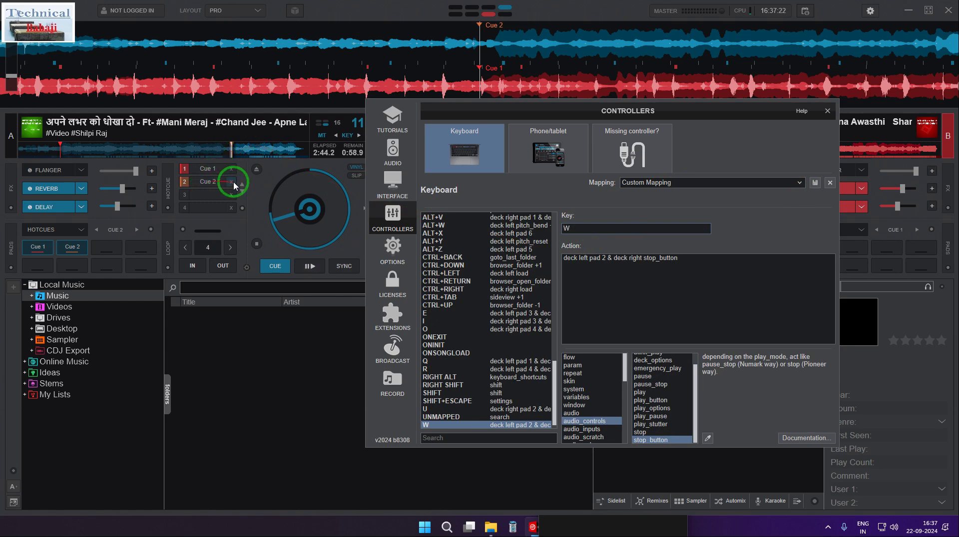
drag(694, 115, 589, 134)
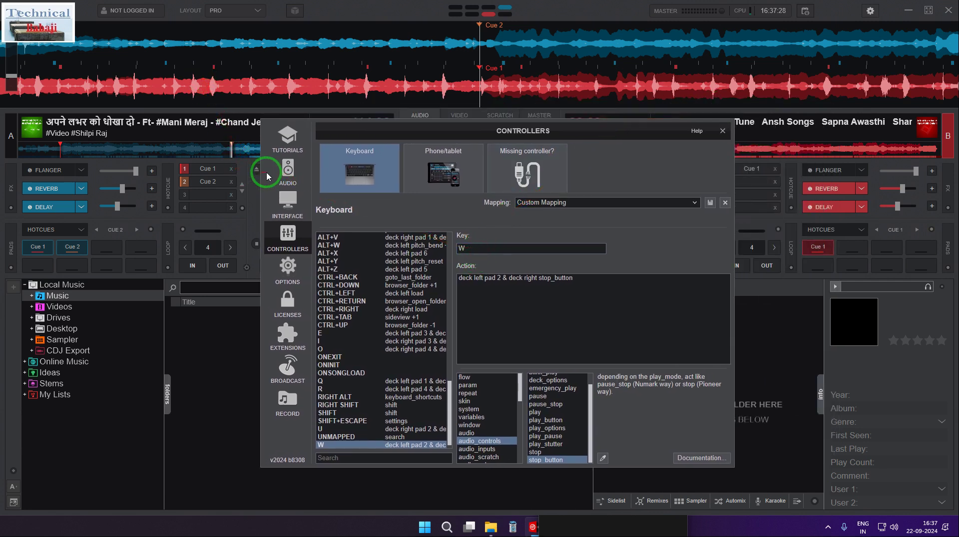
key(y)
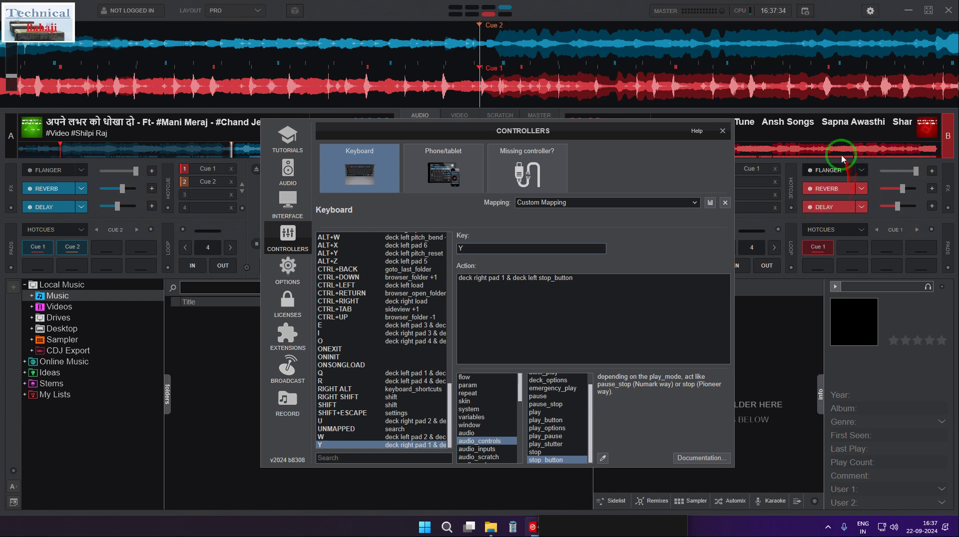
drag(574, 129, 487, 173)
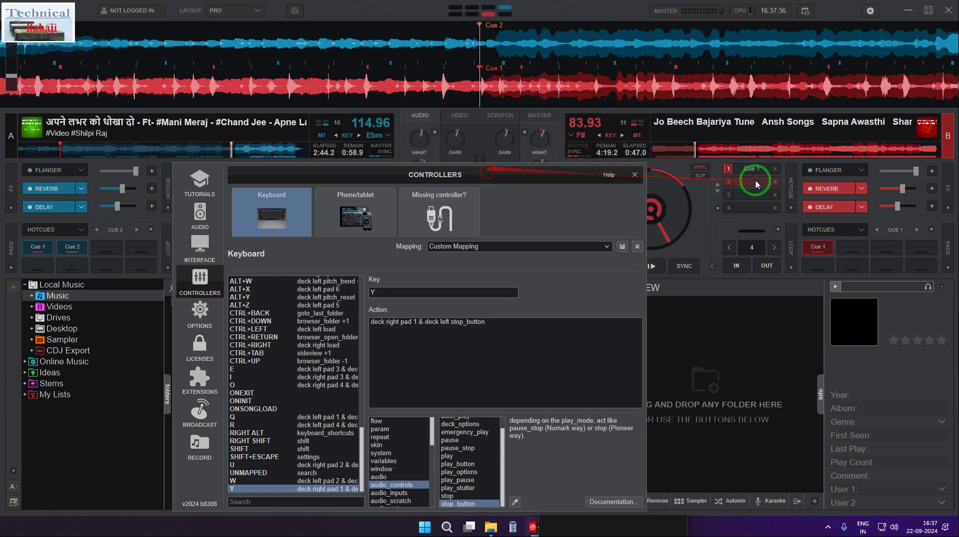
Move deck B's playback position to about 3:32 and store it as hot cue 2
click(851, 150)
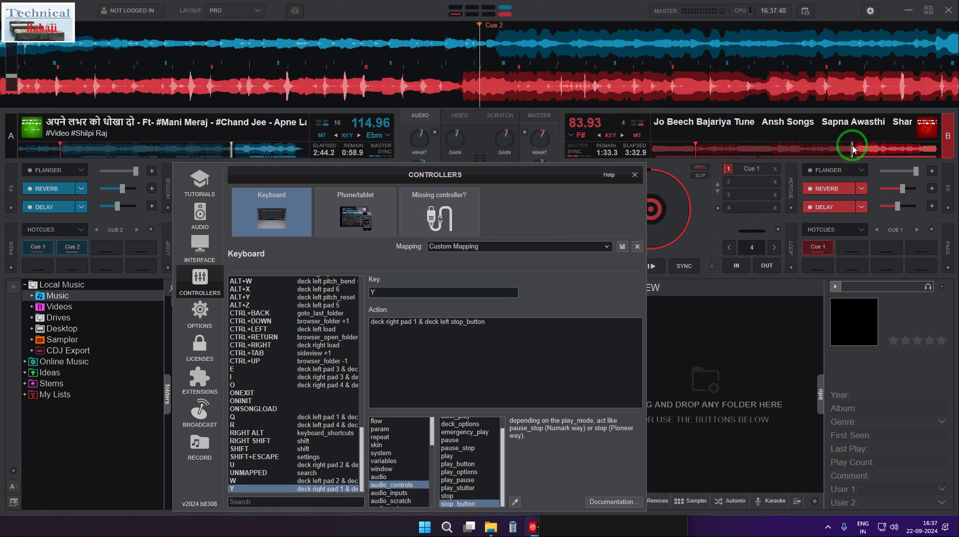
scroll(744, 75, up, 2)
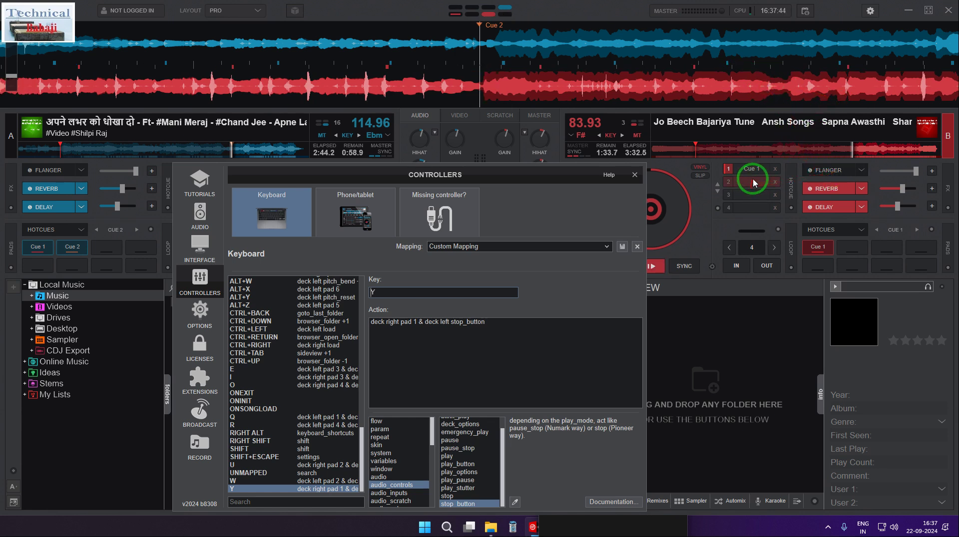
click(844, 245)
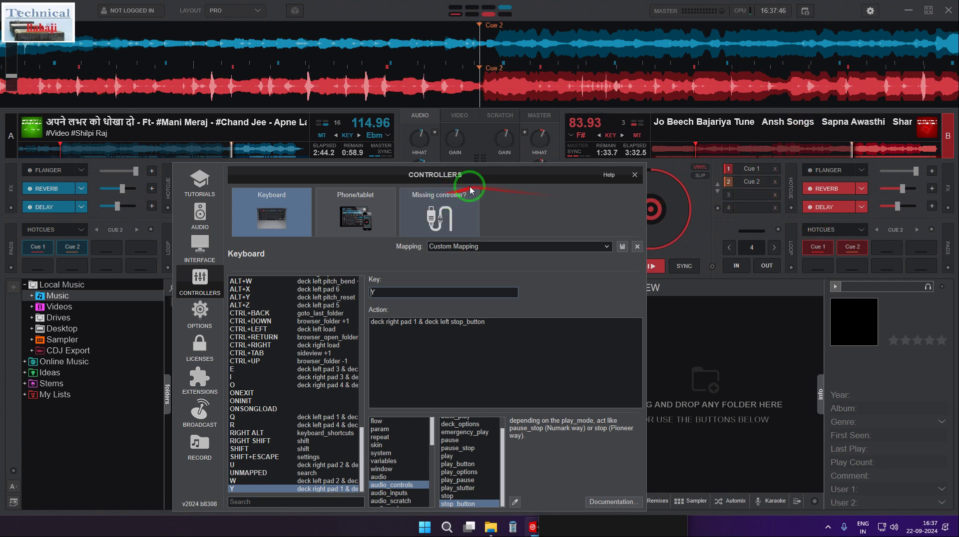
Review the action mapped to the U key, close the settings and make deck A the active deck
drag(496, 174, 616, 148)
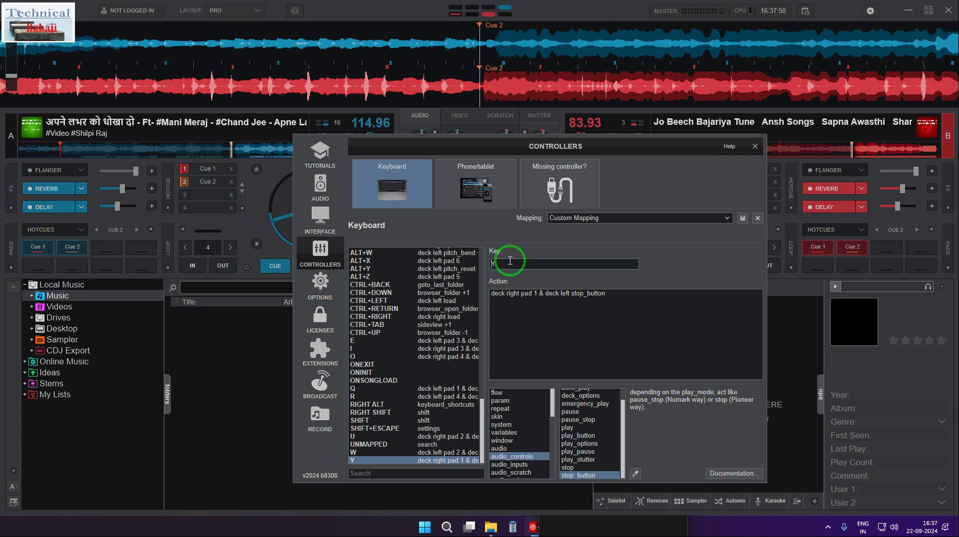
key(u)
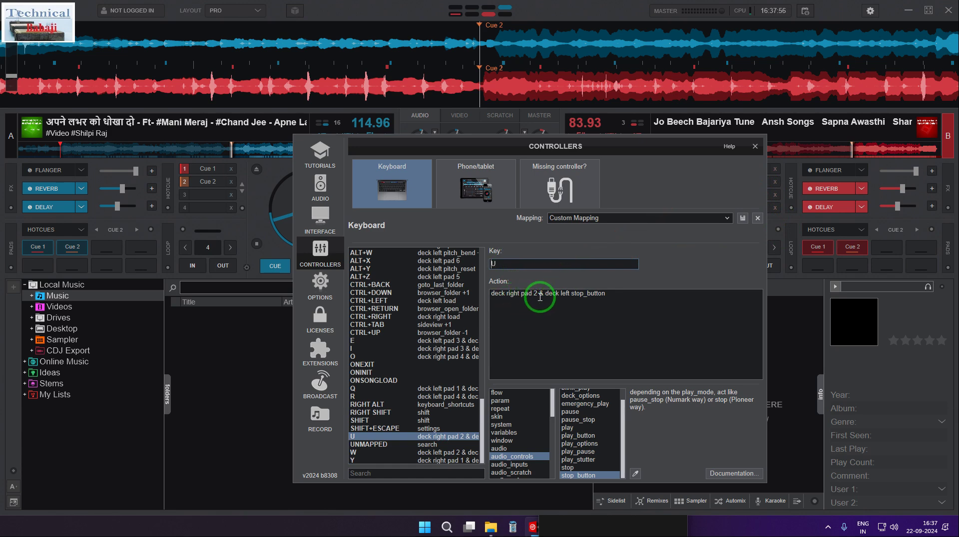
click(748, 148)
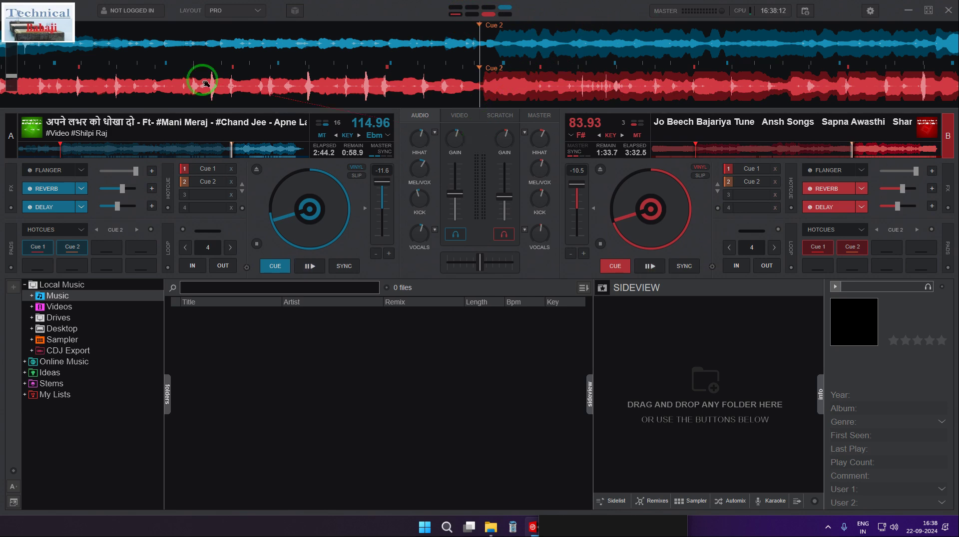
click(10, 125)
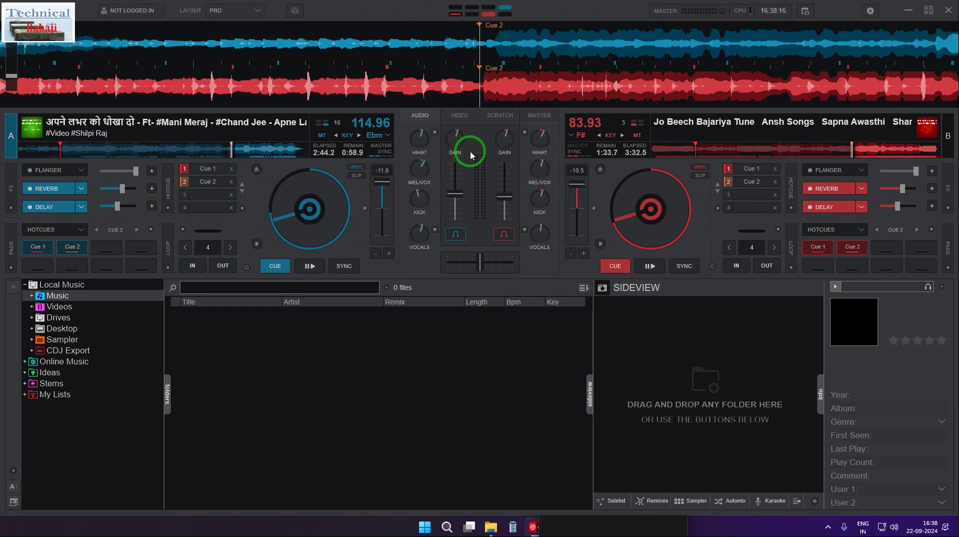
Test the keyboard mapping by triggering hot cues 1 and 2 alternately on decks A and B
key(1)
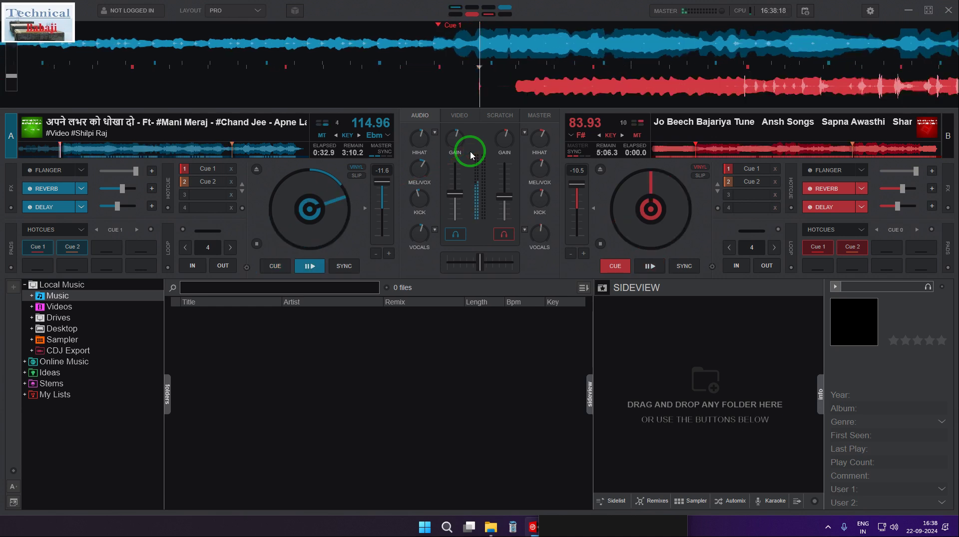
key(1)
key(2)
key(space)
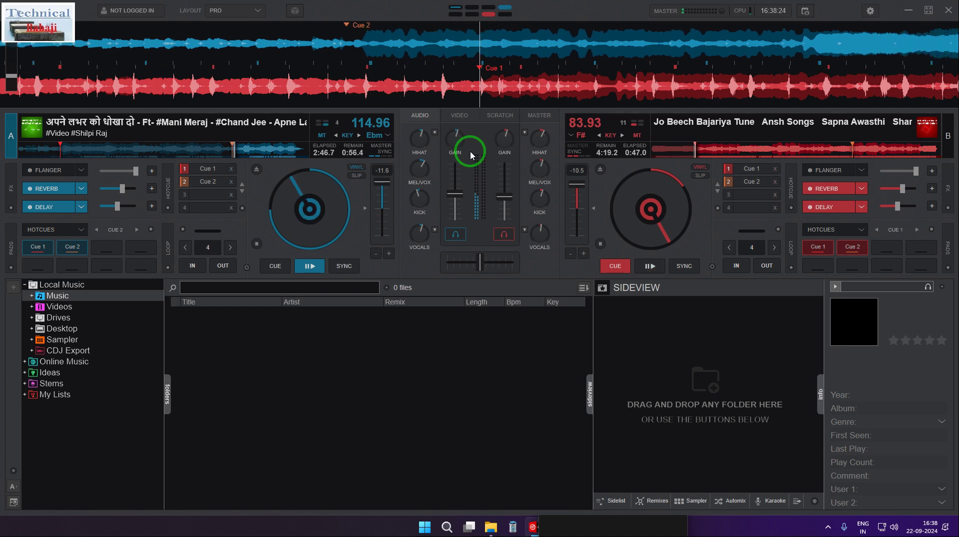
key(2)
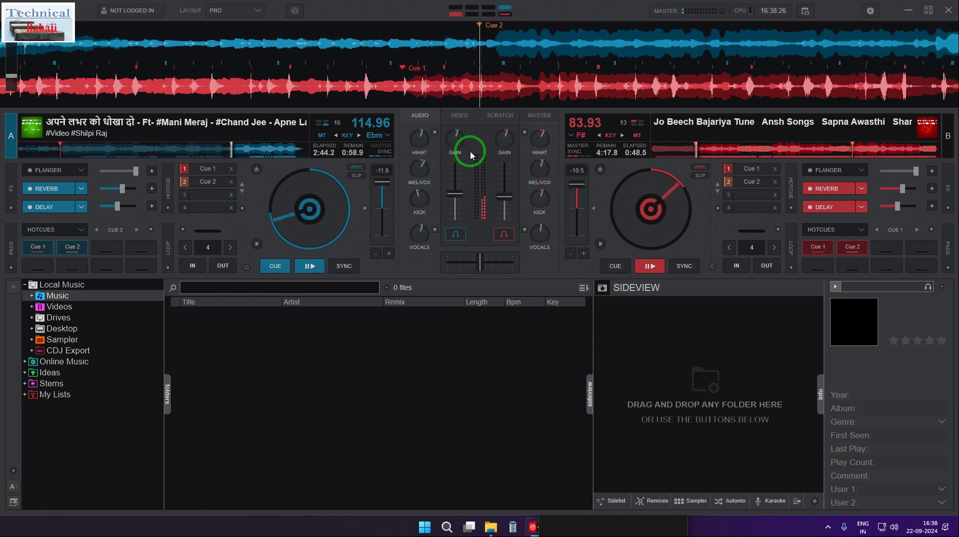
key(Home)
key(2)
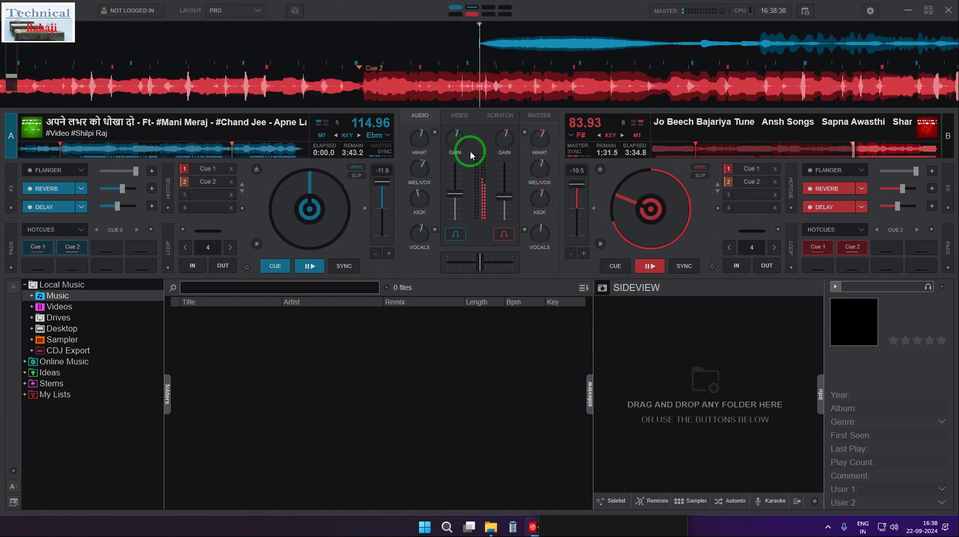
Set deck B's level to 54% and return deck A to its hot cue 1
mouse_move(501, 190)
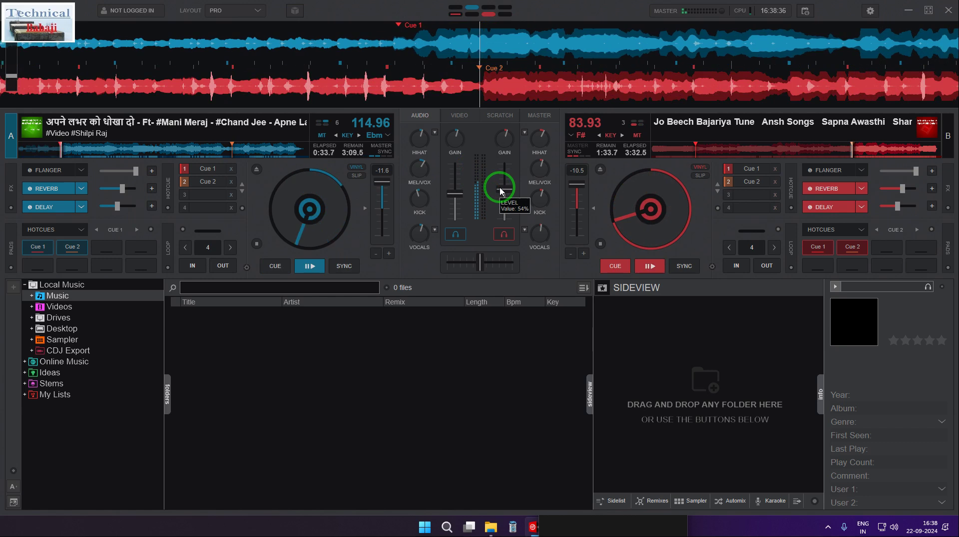
click(282, 269)
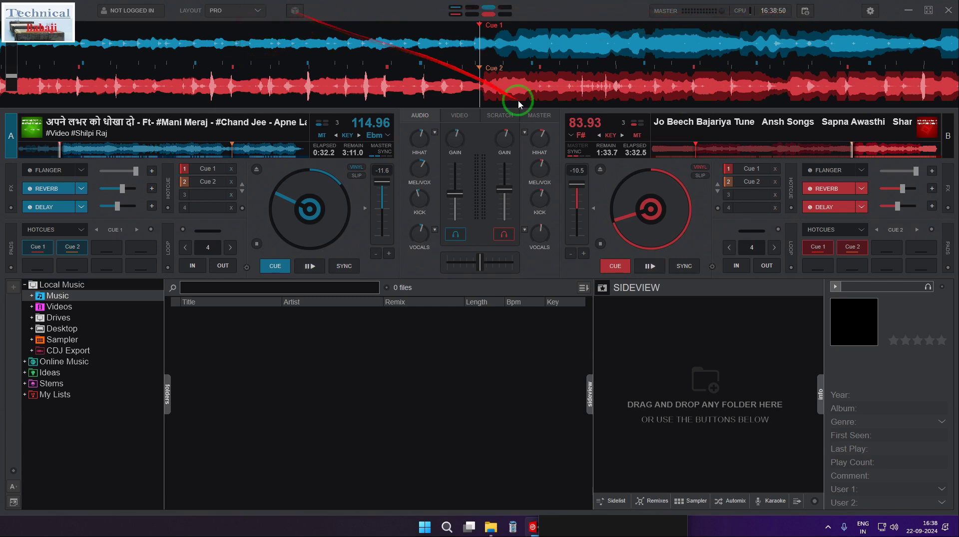
Switch the Pro layout to 4-Decks to view the extra decks and restore 2-Decks
click(260, 14)
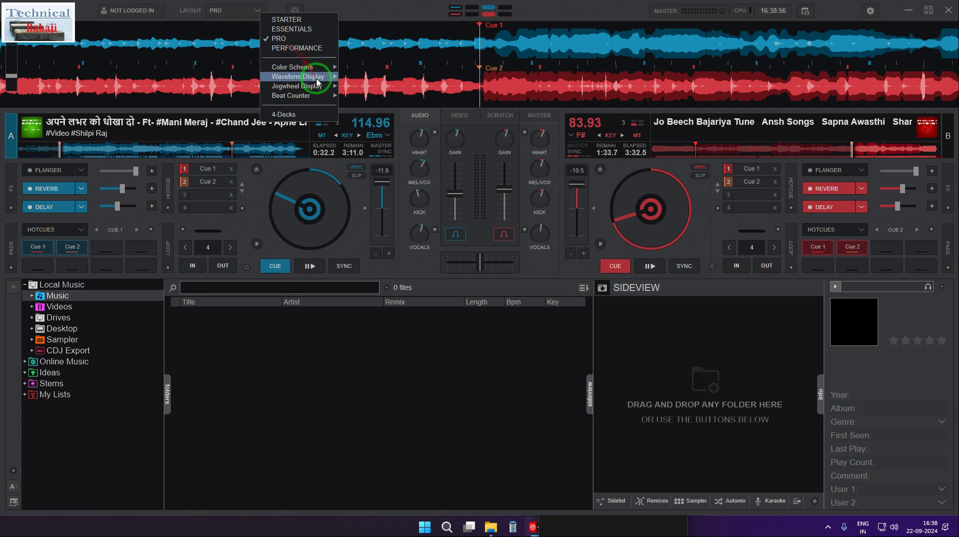
click(297, 112)
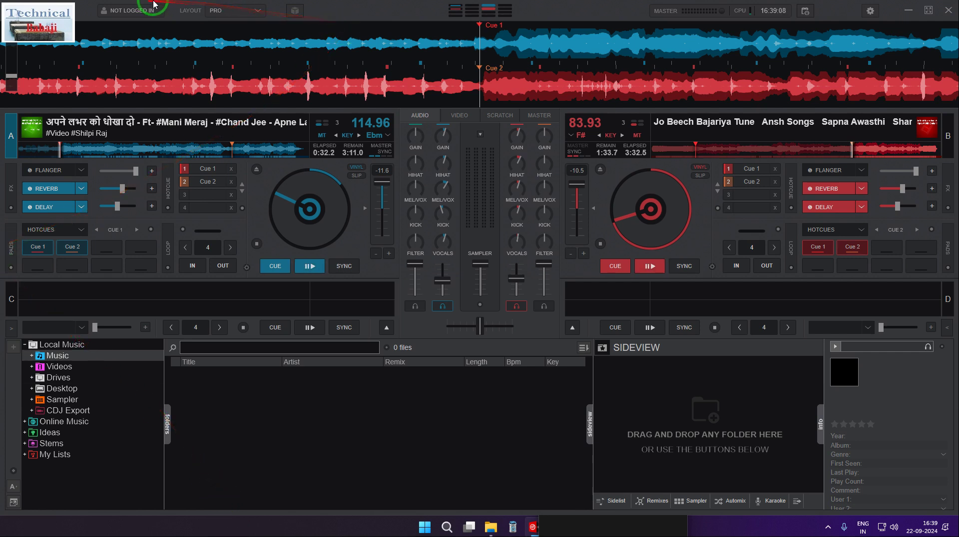
click(258, 12)
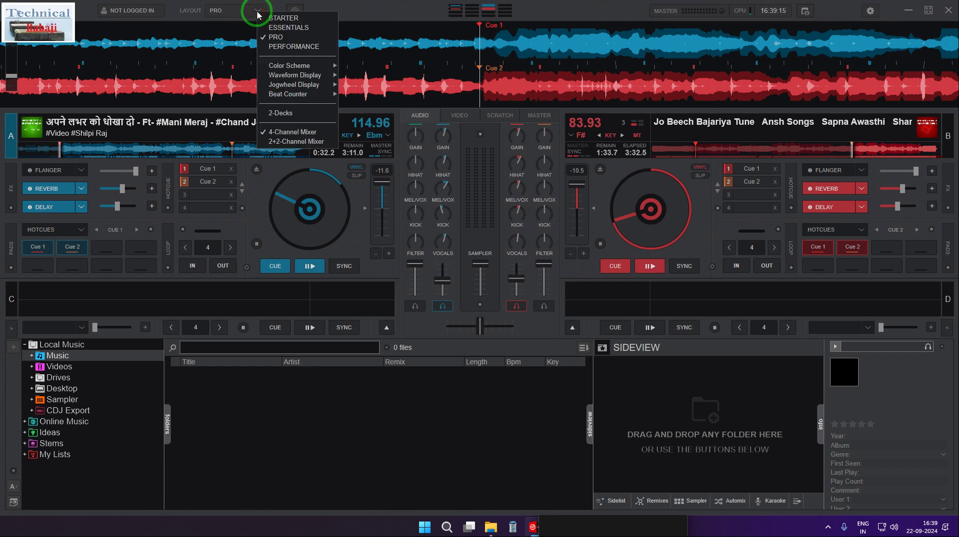
click(276, 113)
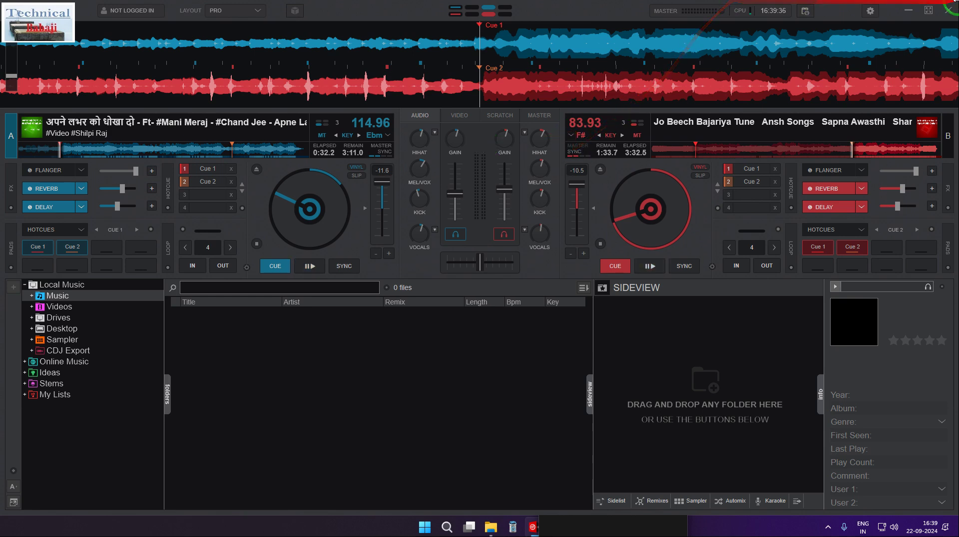
Set up the recording in MP3 (default audio format) and save its target file as tb.mp3 on the Desktop
click(867, 13)
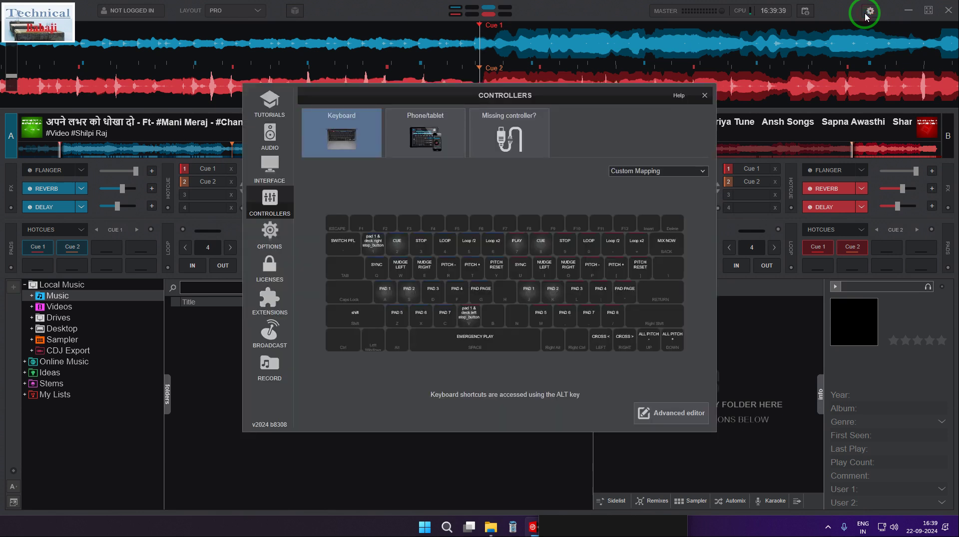
click(266, 378)
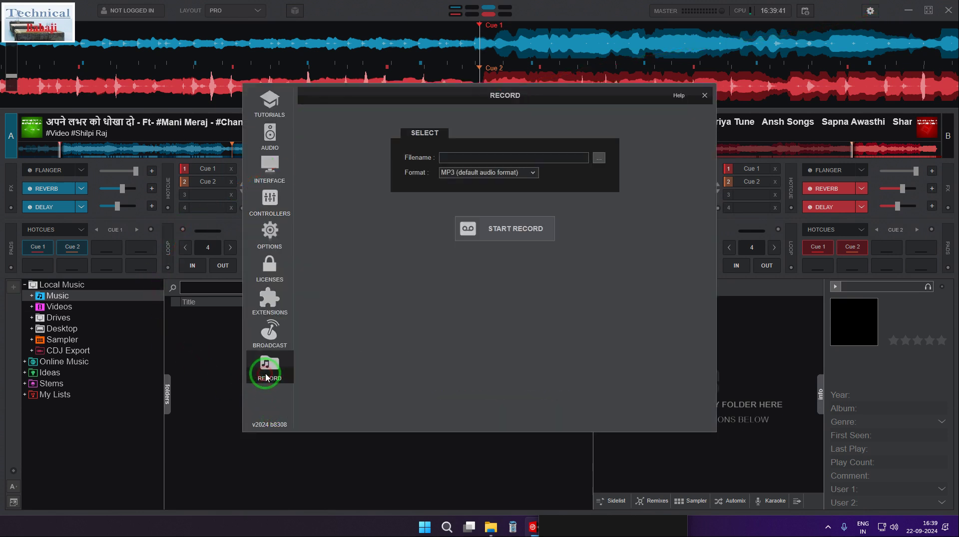
click(523, 176)
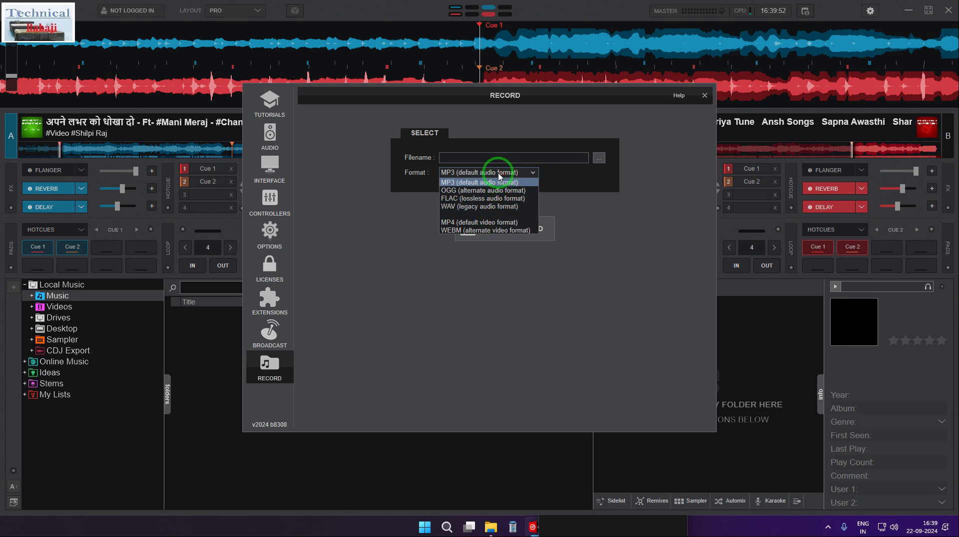
click(524, 182)
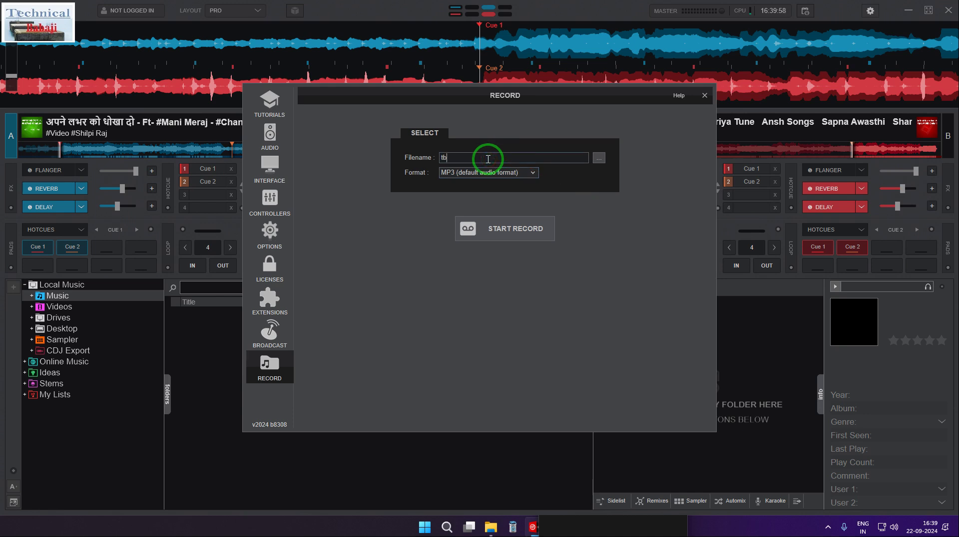
click(598, 160)
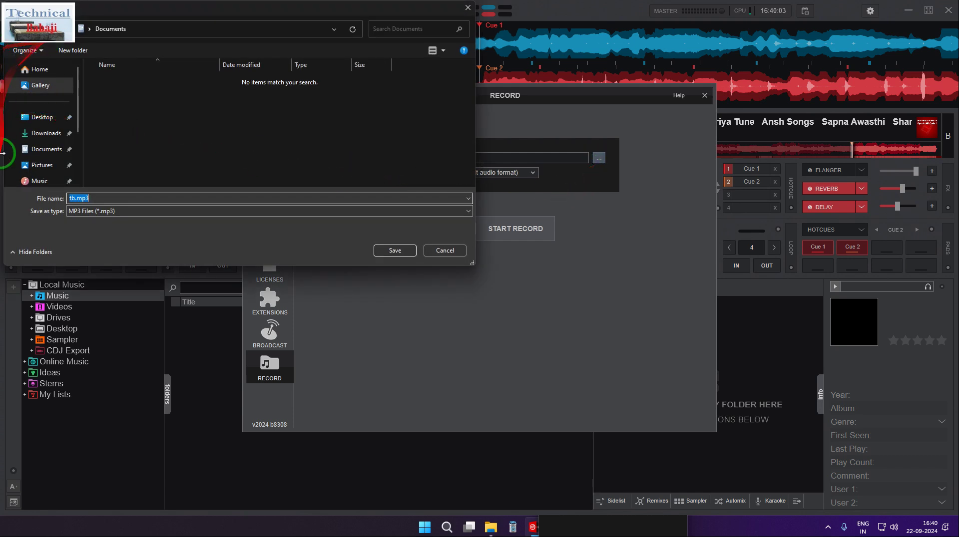
click(44, 117)
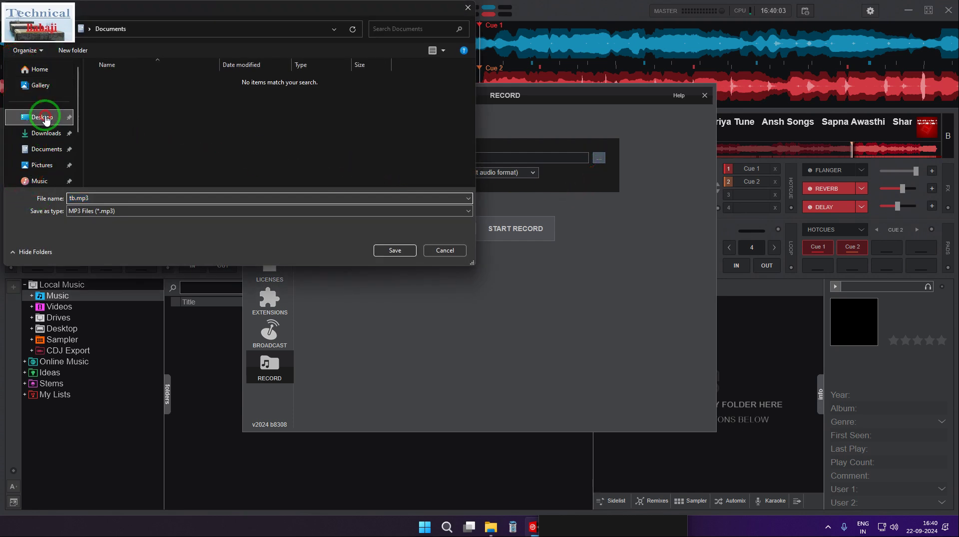
click(377, 251)
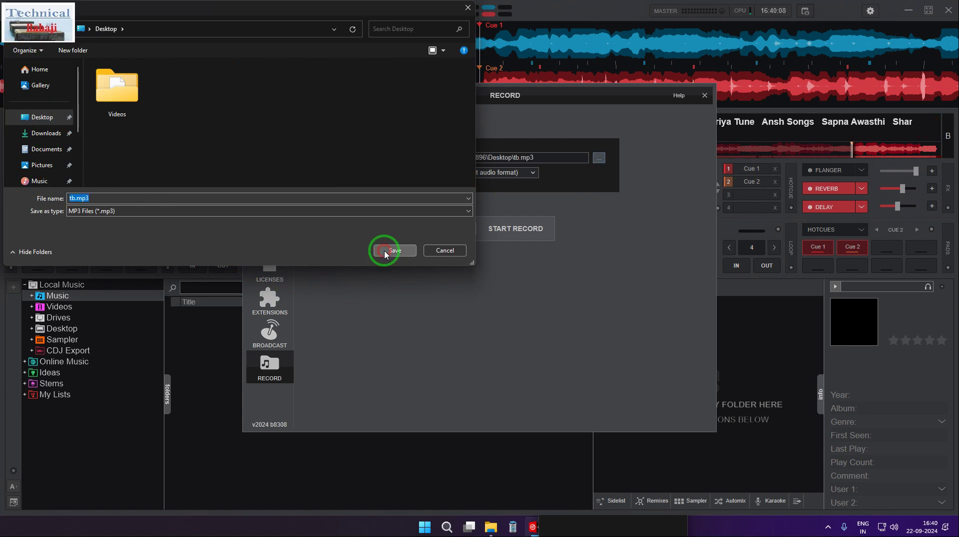
Raise deck A's level slightly and record about 22 seconds of hot cue playback from the decks to tb.mp3
drag(599, 95, 629, 316)
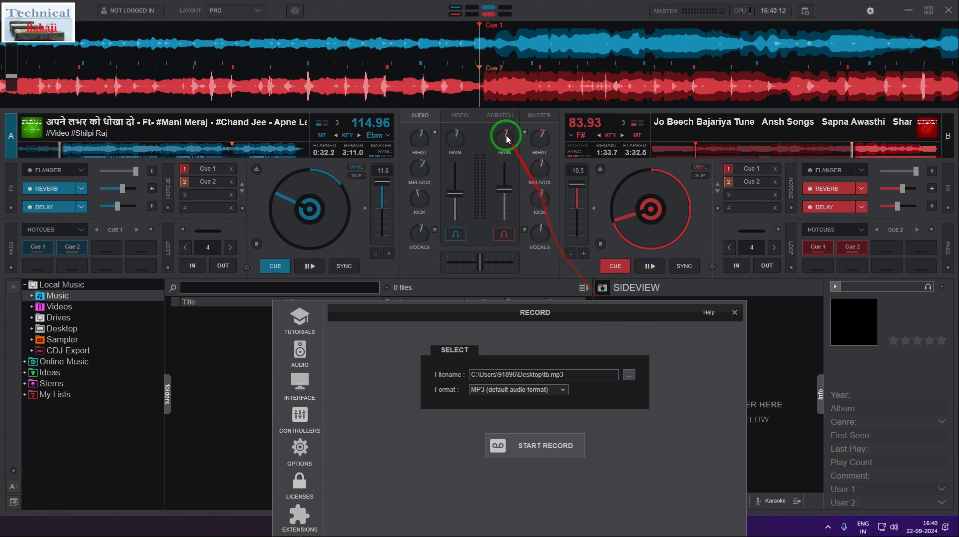
drag(455, 193, 460, 191)
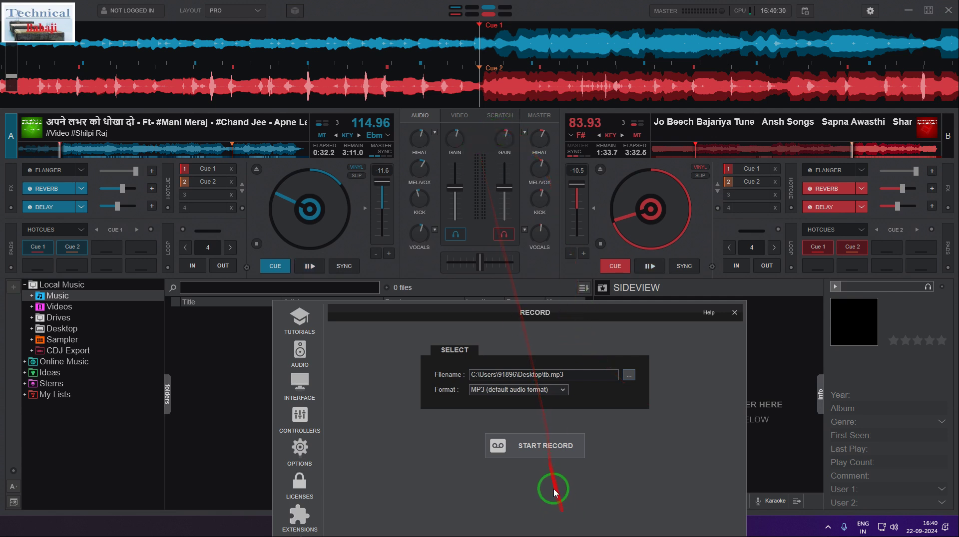
click(549, 446)
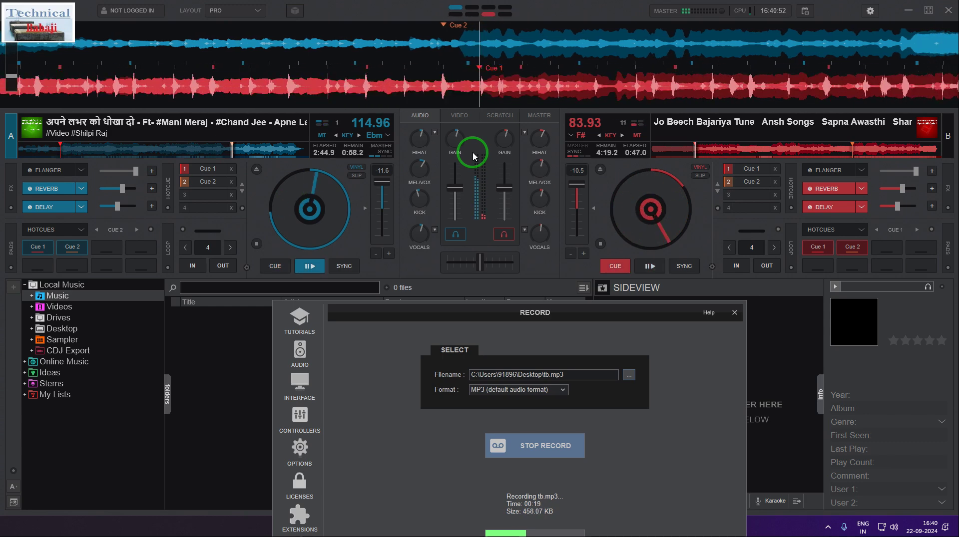
click(549, 446)
Stop deck A at its cue point and close the settings, VirtualDJ and the File Explorer window
click(275, 266)
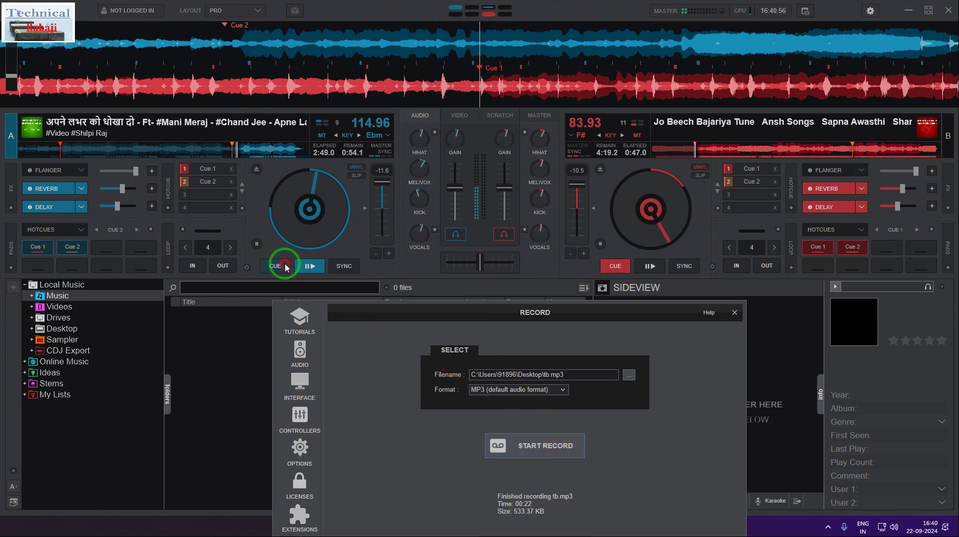
click(735, 312)
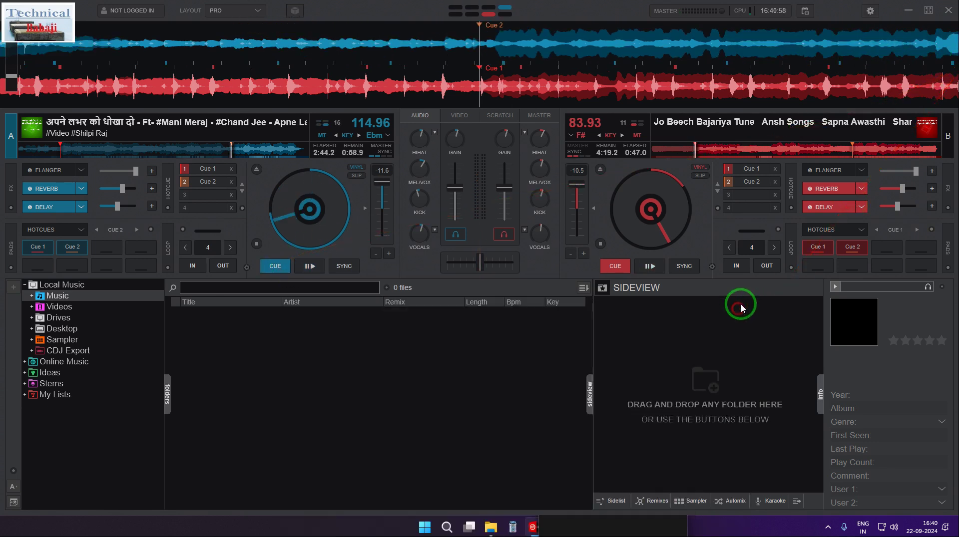
click(946, 11)
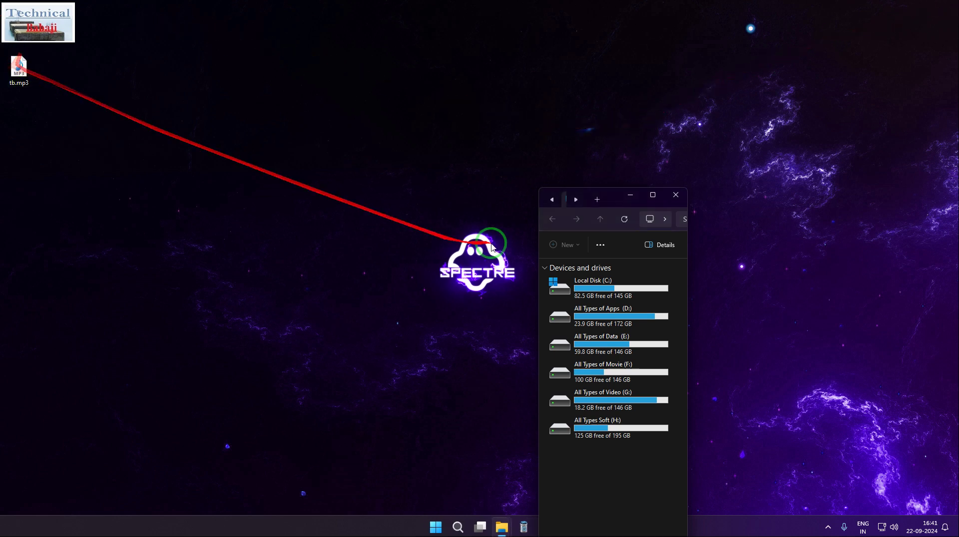
click(675, 195)
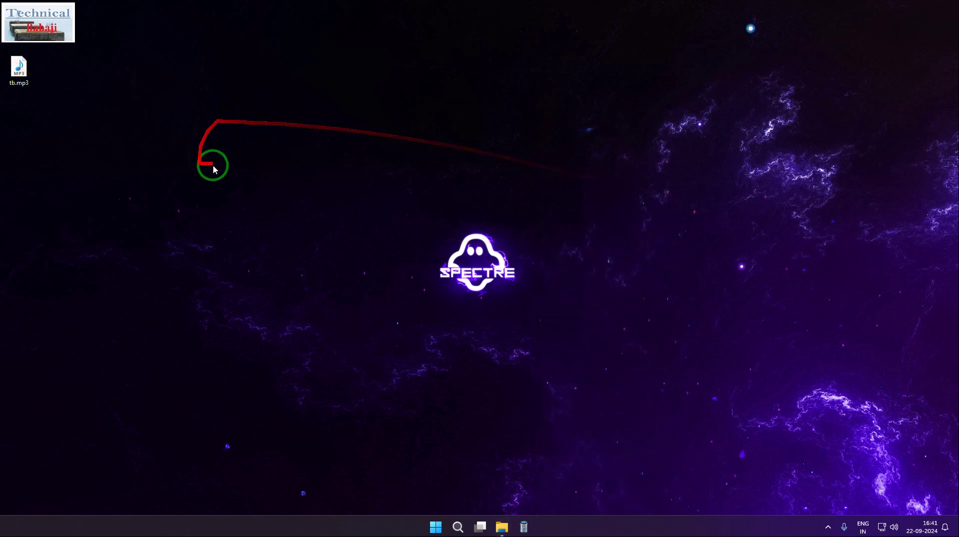
Launch VLC media player, accept its Privacy and Network Access Policy, and load tb.mp3 from the desktop
click(433, 529)
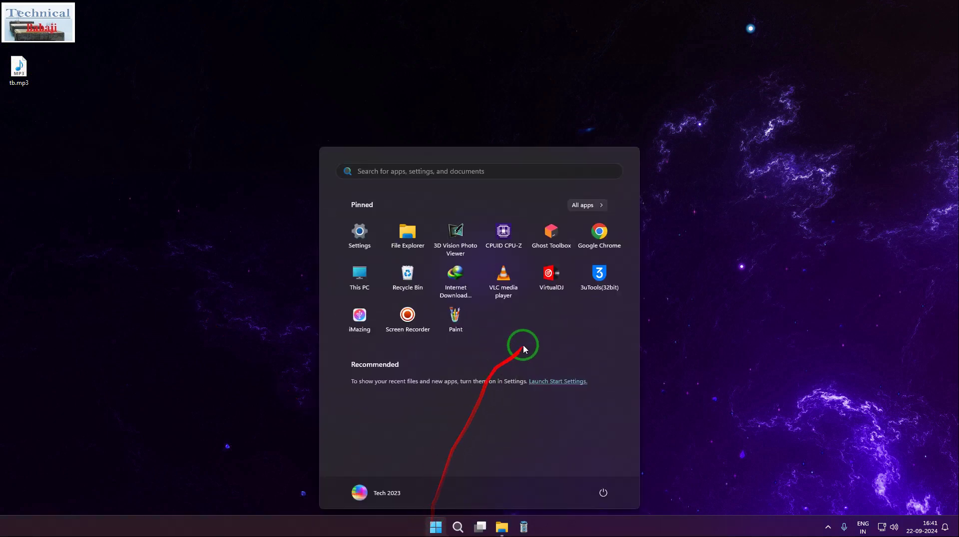
click(503, 339)
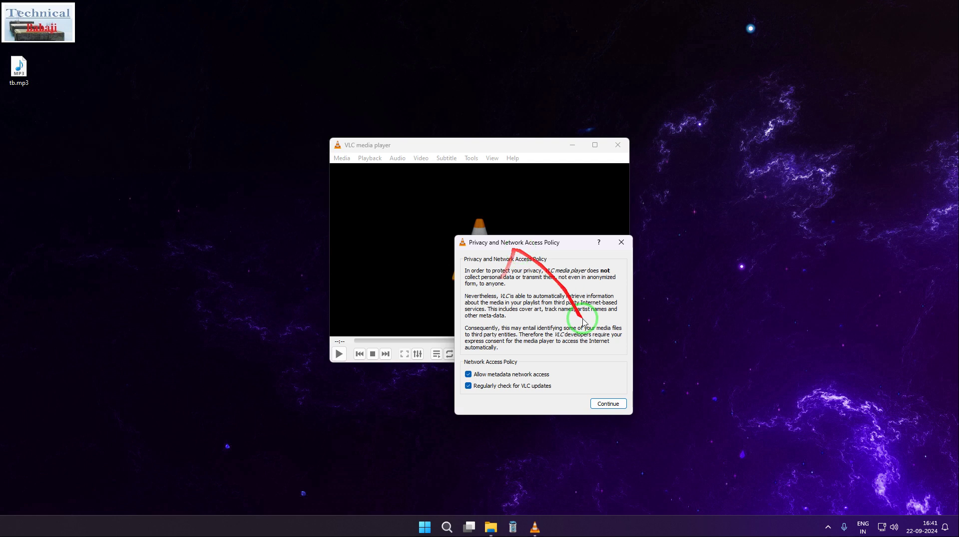
click(617, 408)
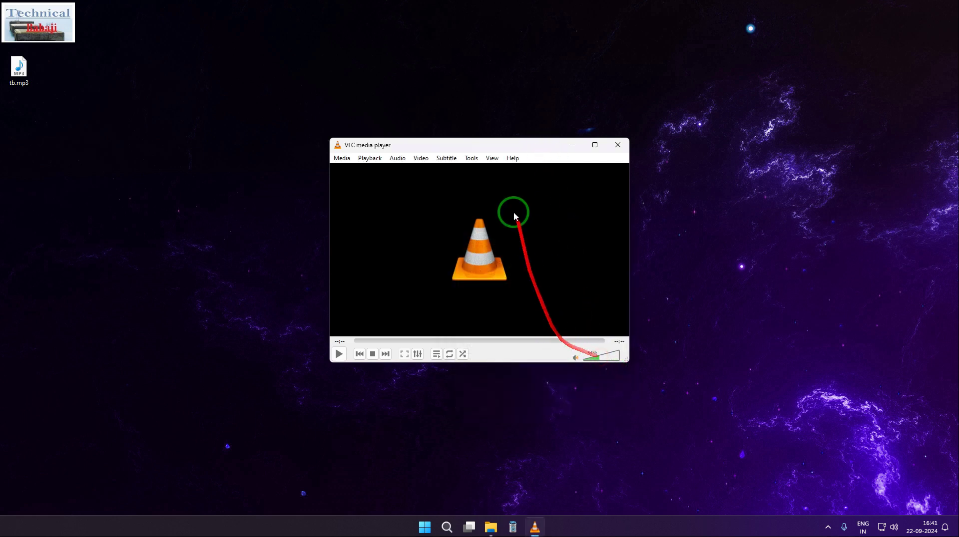
drag(494, 145, 499, 71)
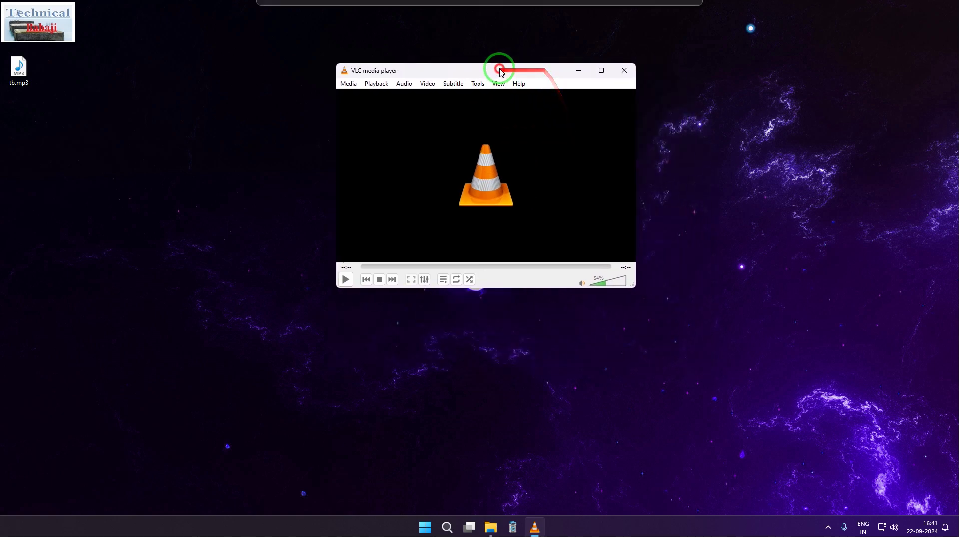
drag(21, 71, 520, 186)
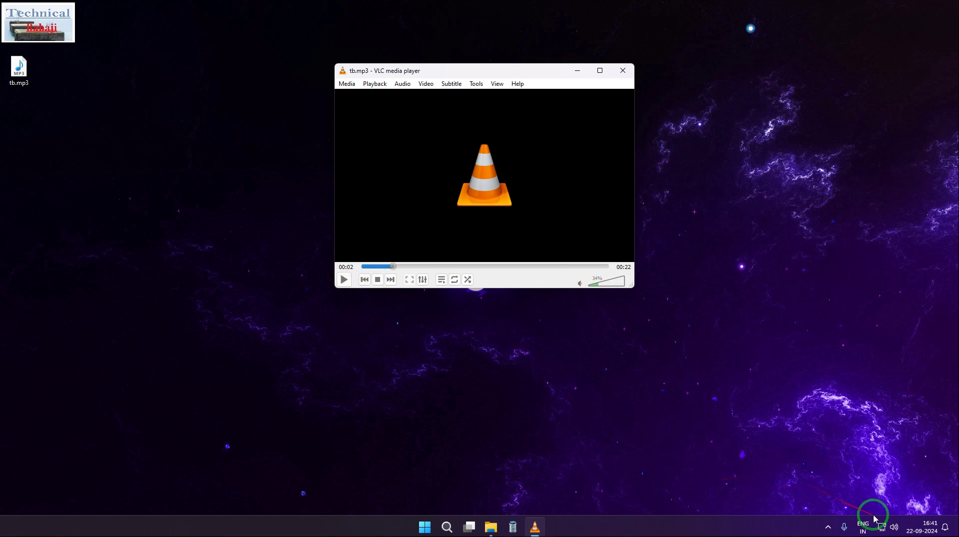
Choose Speakers (USB PnP Sound Device) as the Windows sound output device
click(890, 525)
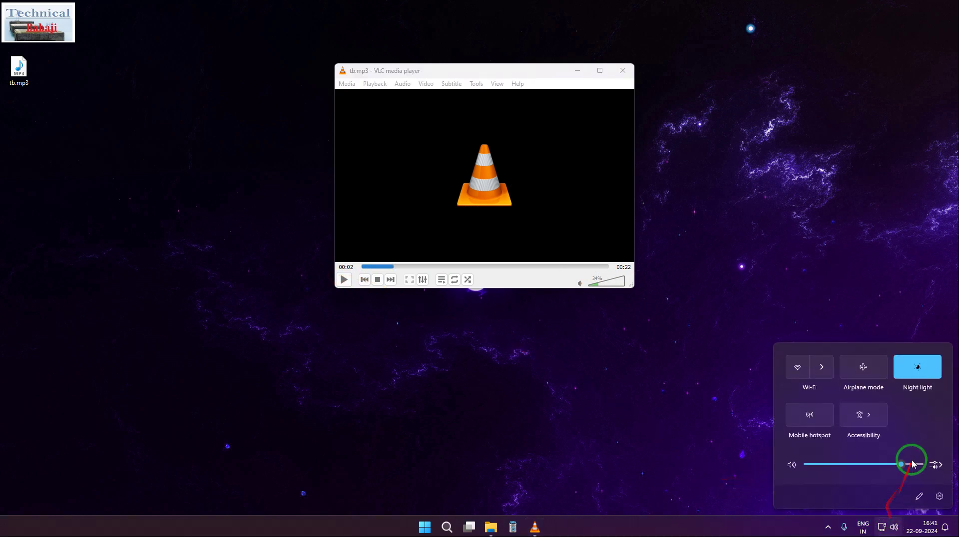
click(931, 460)
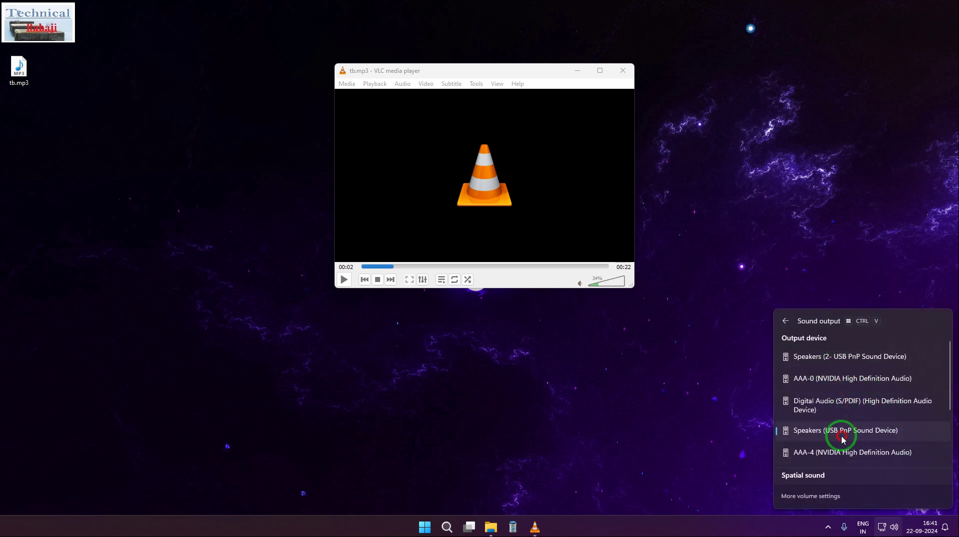
click(670, 352)
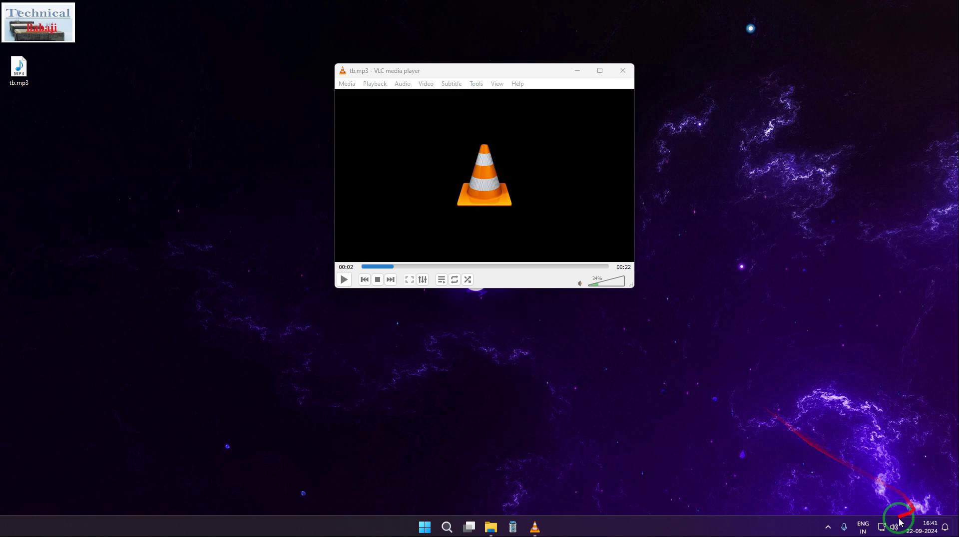
Play the tb.mp3 recording at 106% volume, stopping at about 0:14, and close VLC media player
click(613, 280)
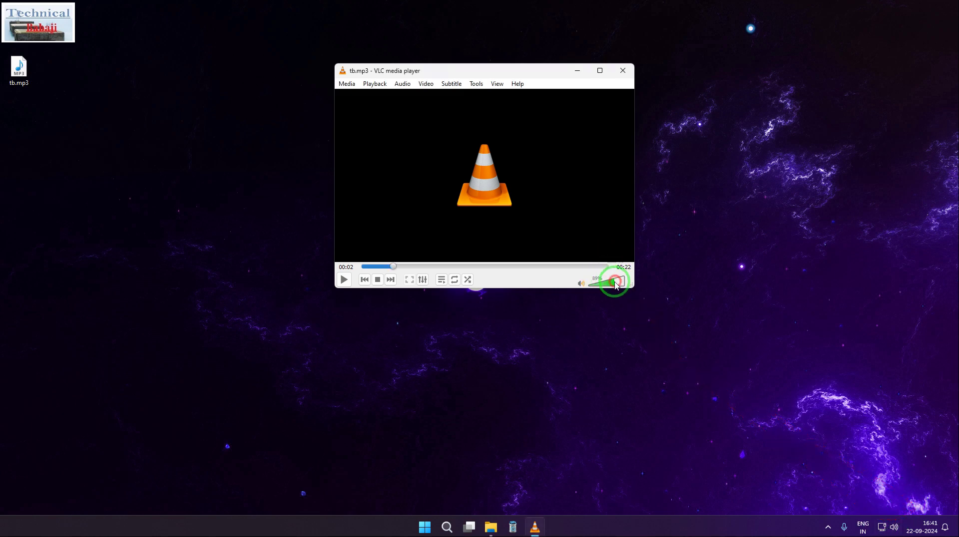
click(345, 281)
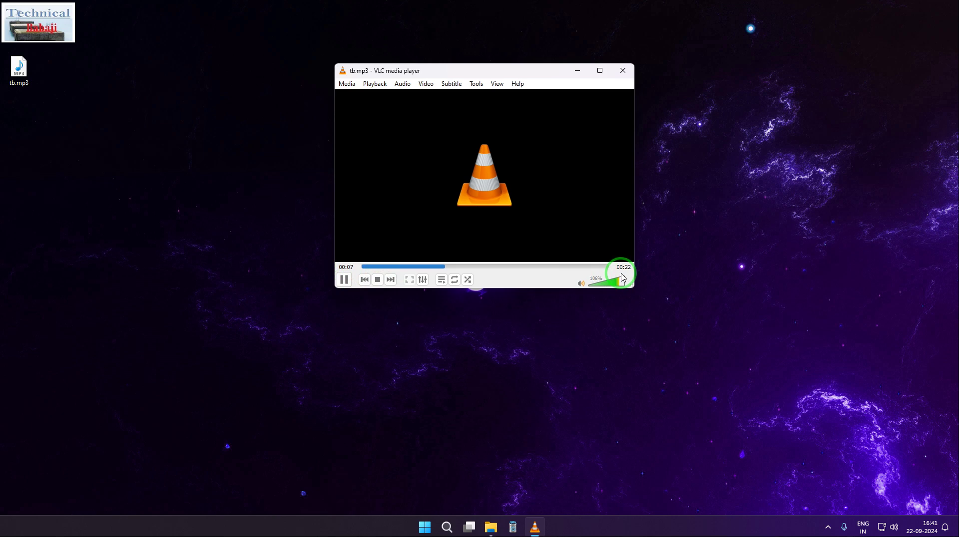
drag(501, 71, 608, 76)
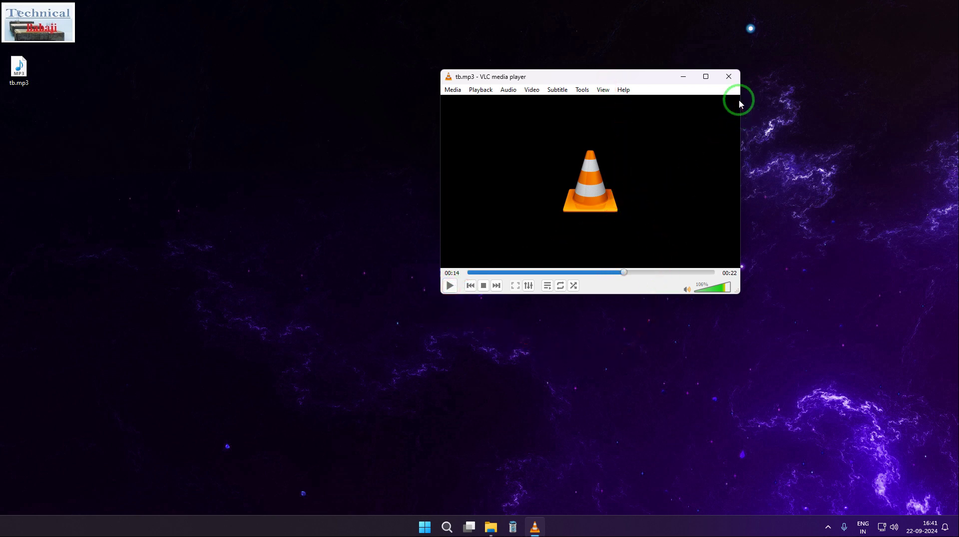
click(734, 78)
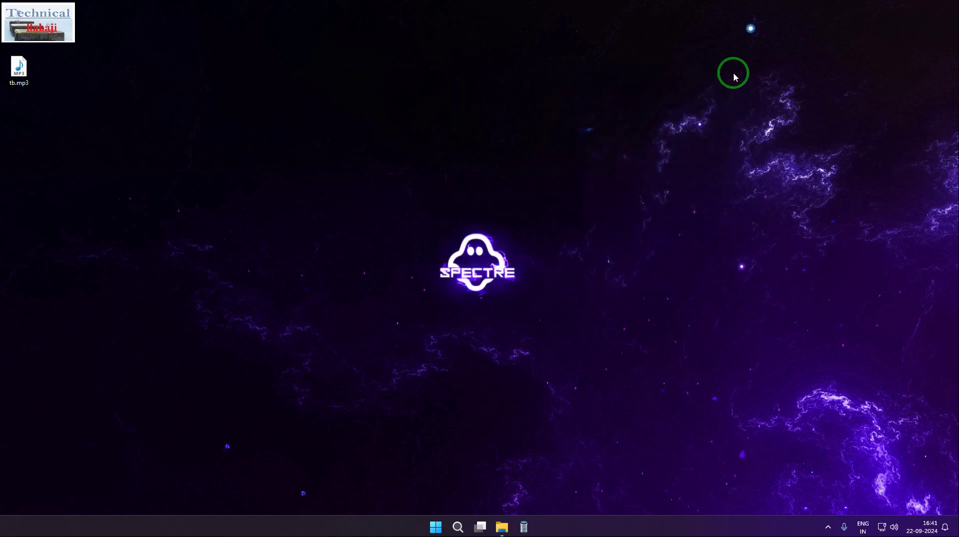